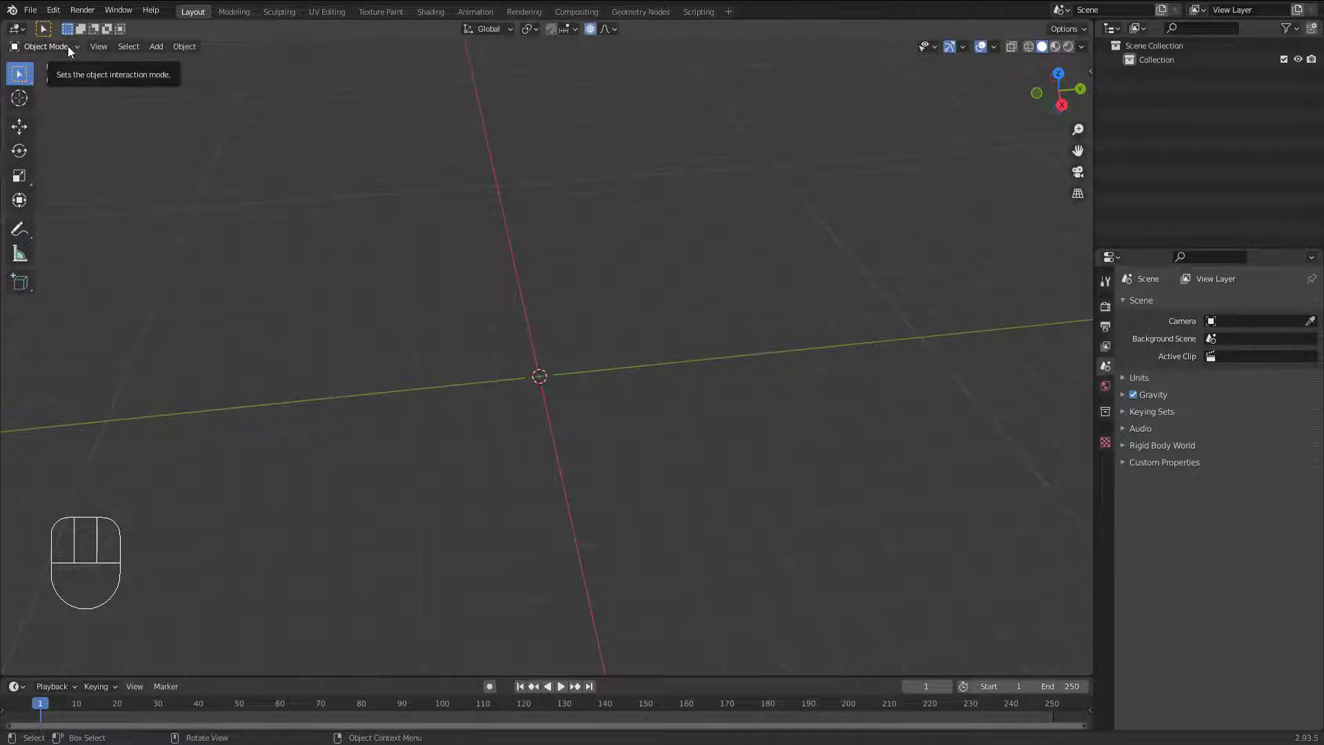
Add a cube mesh at the world origin of the empty scene.
{"action": "left_click", "coordinate": [68, 46]}
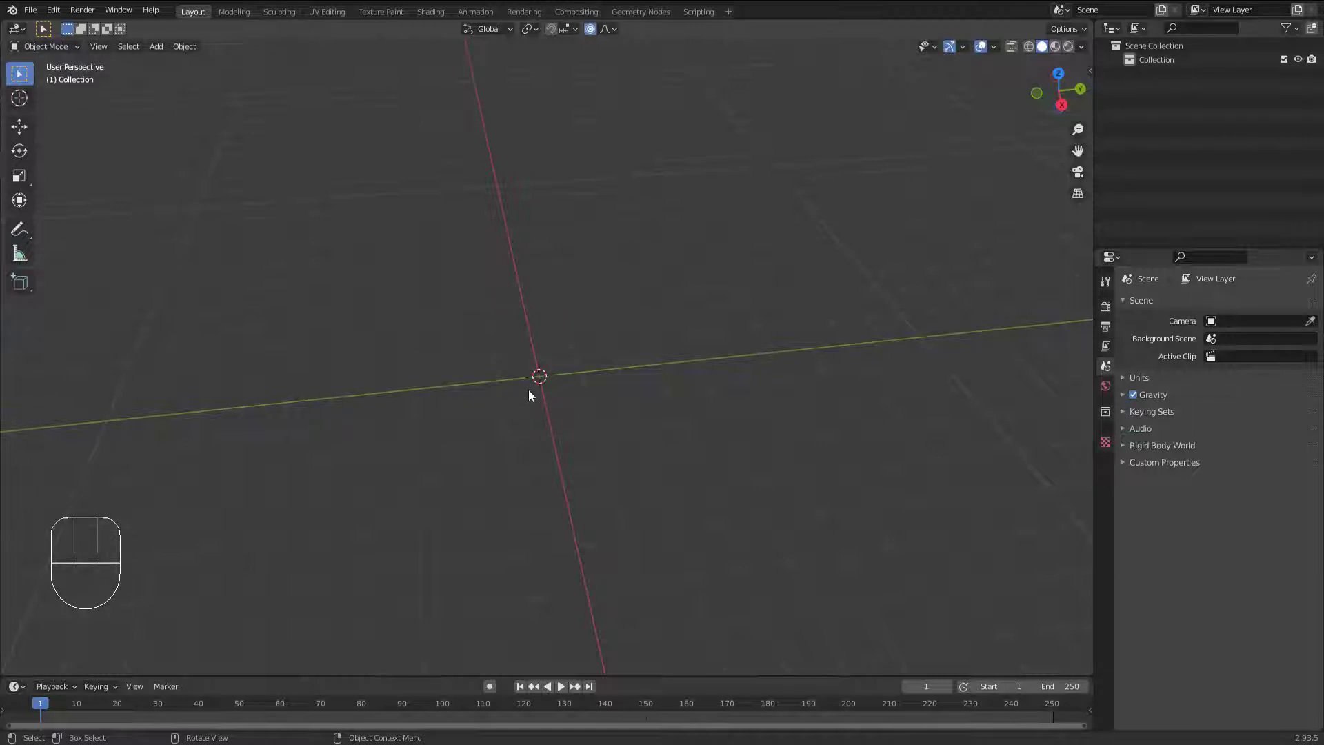
{"action": "middle_click_drag", "start_coordinate": [529, 390], "coordinate": [519, 407]}
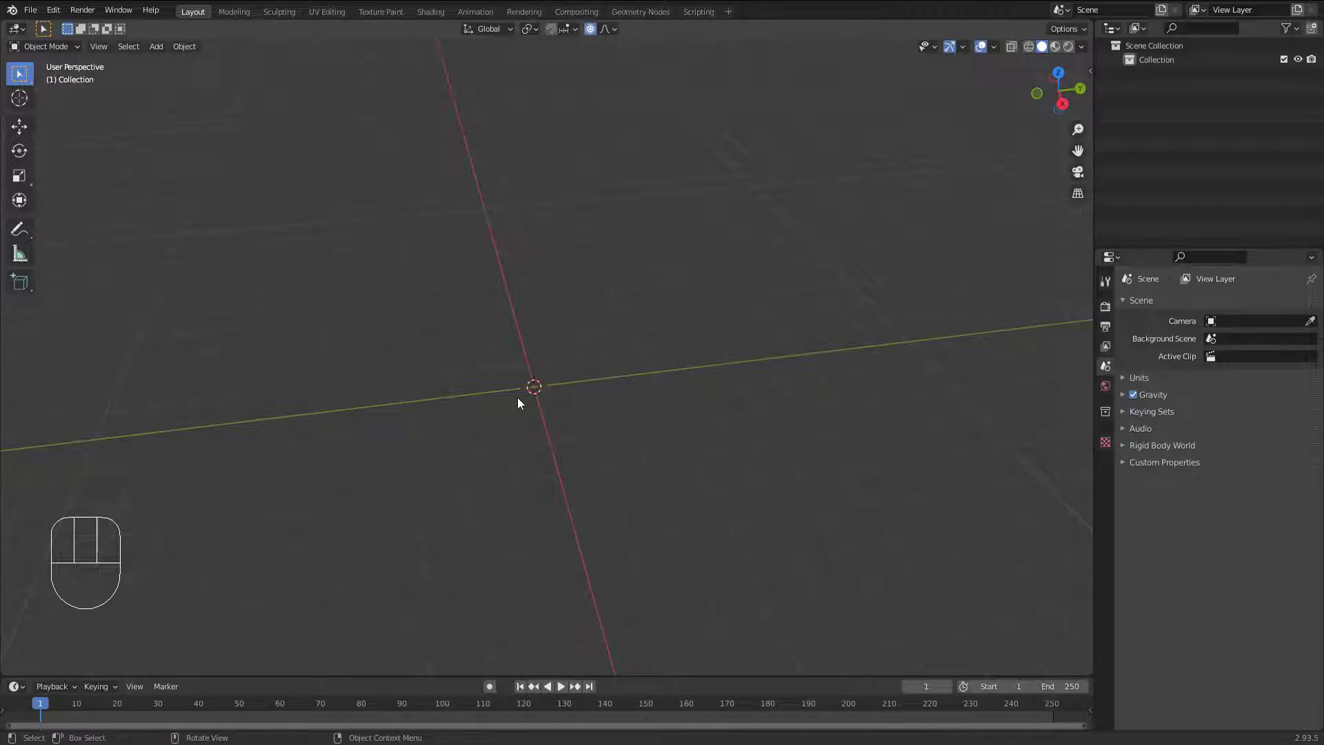
{"action": "key", "text": "shift+a"}
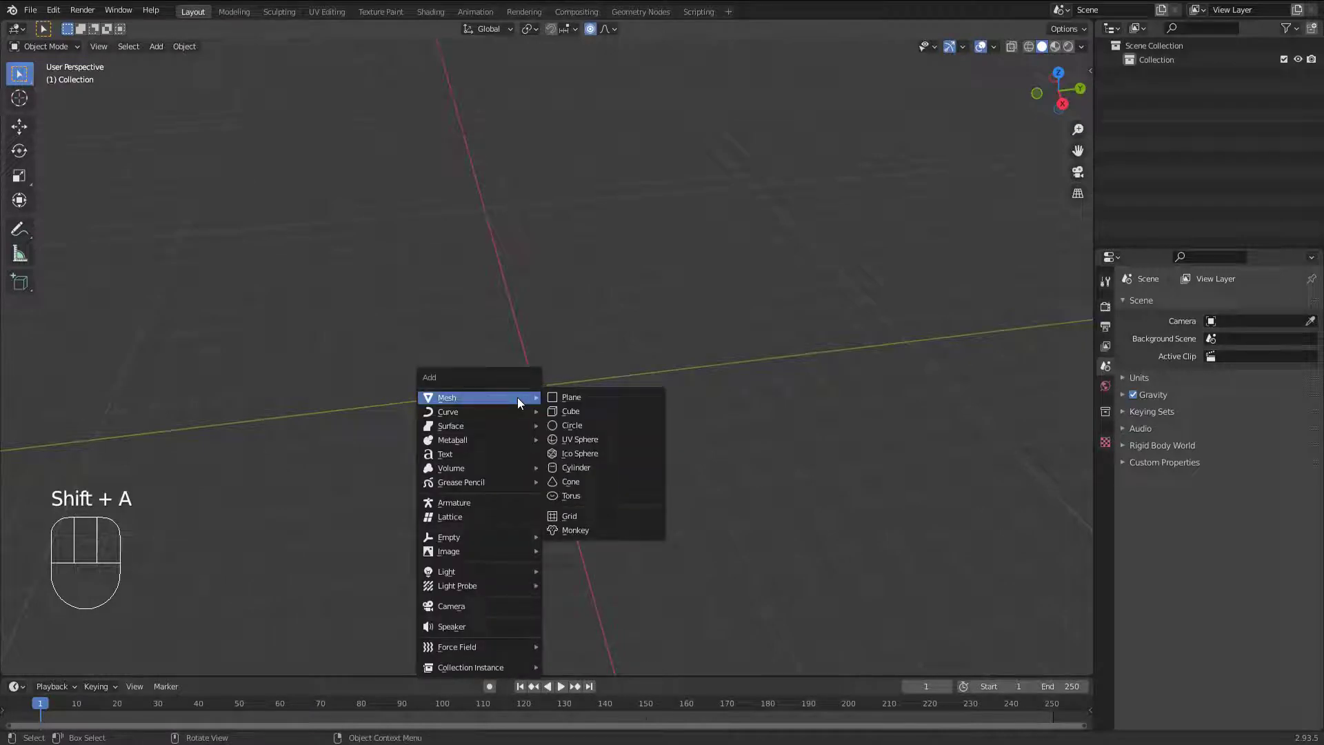
{"action": "left_click", "coordinate": [567, 412]}
{"action": "middle_click_drag", "start_coordinate": [564, 409], "coordinate": [494, 412]}
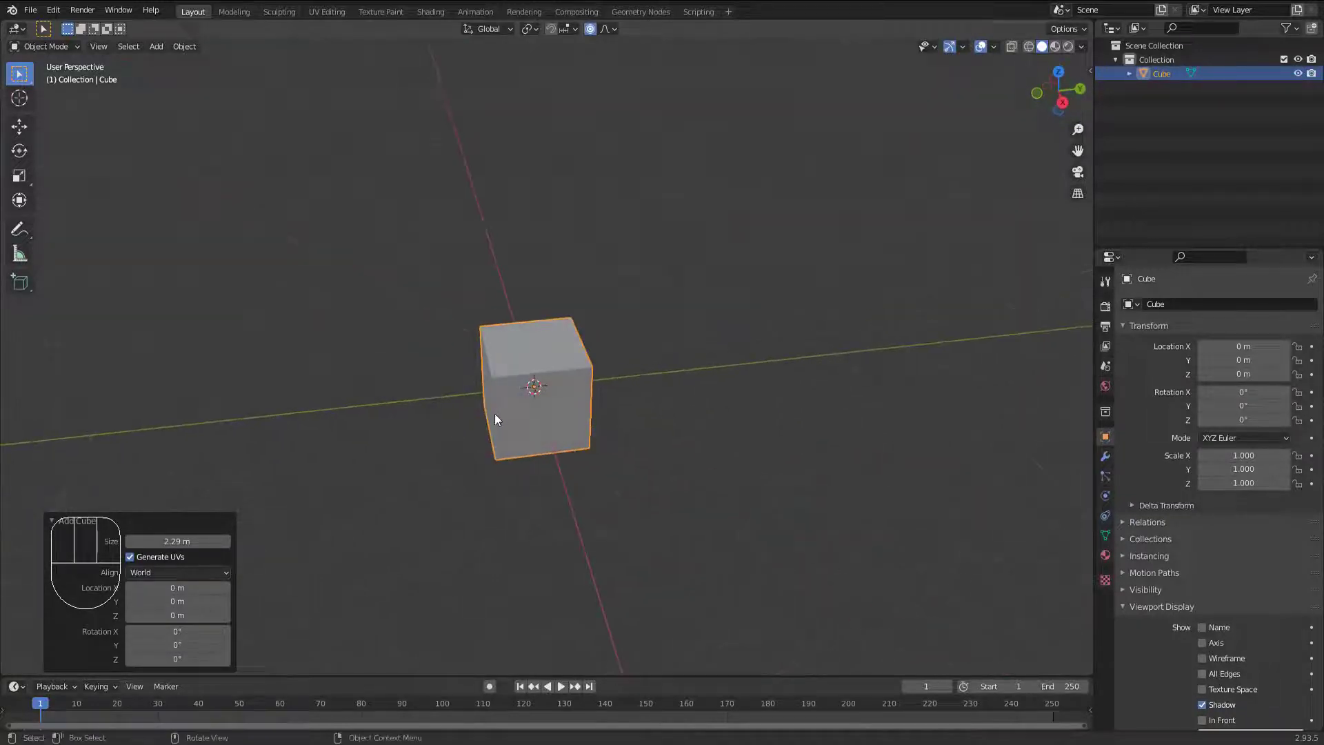
Switch the cube from Object Mode to Edit Mode.
{"action": "left_click", "coordinate": [48, 47]}
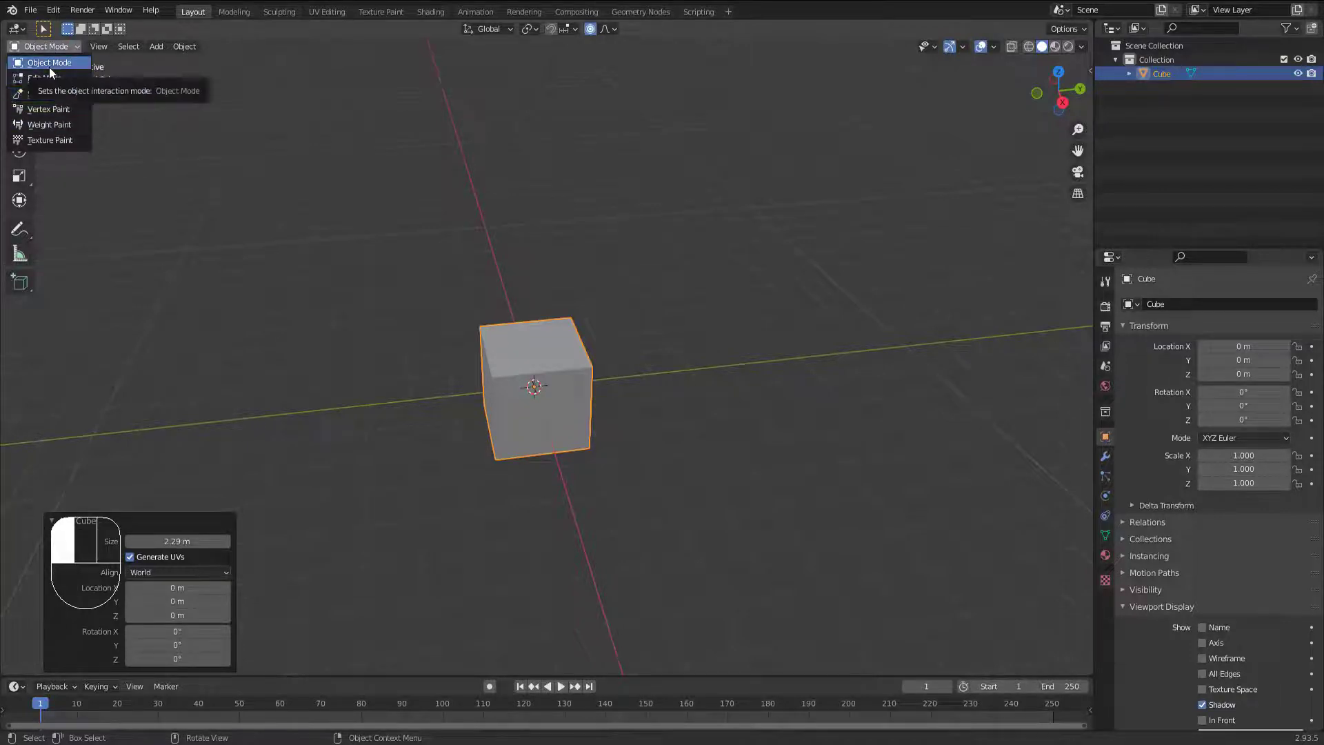
{"action": "left_click", "coordinate": [59, 64]}
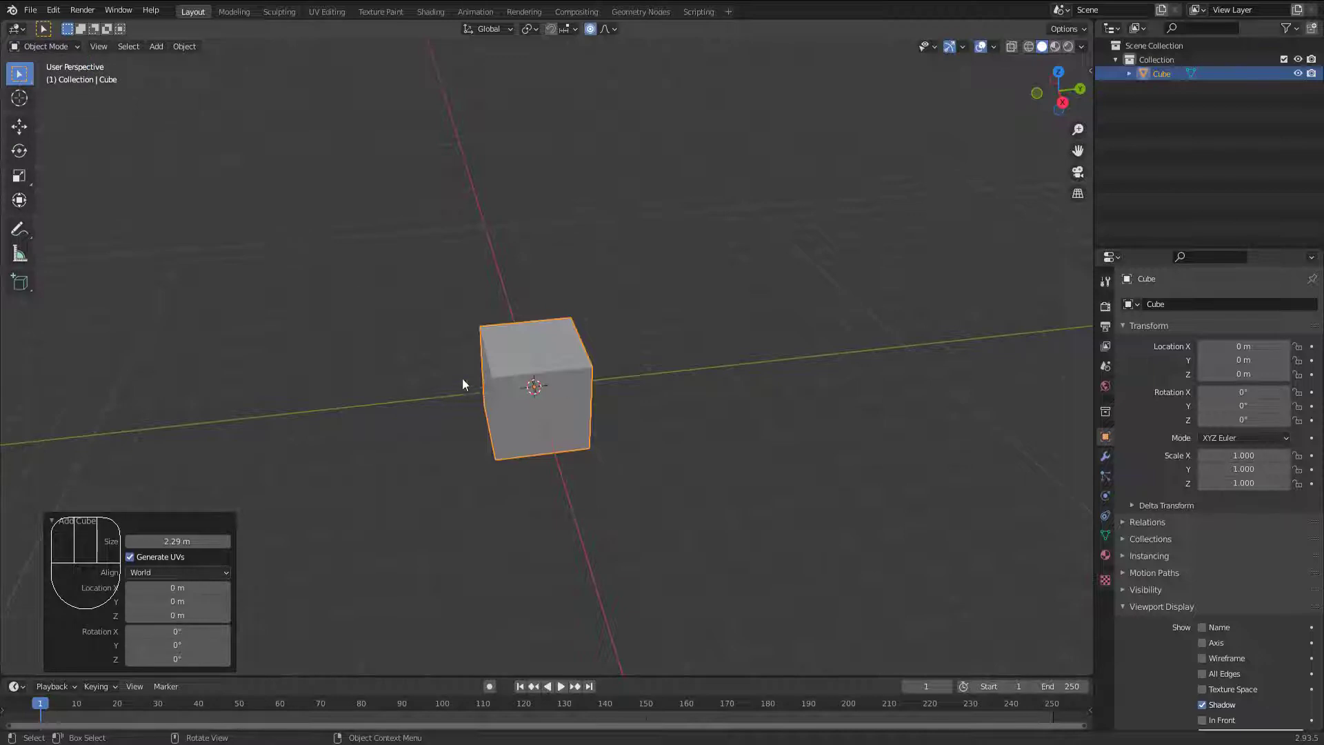
{"action": "middle_click_drag", "start_coordinate": [462, 380], "coordinate": [508, 383]}
{"action": "left_click", "coordinate": [58, 47]}
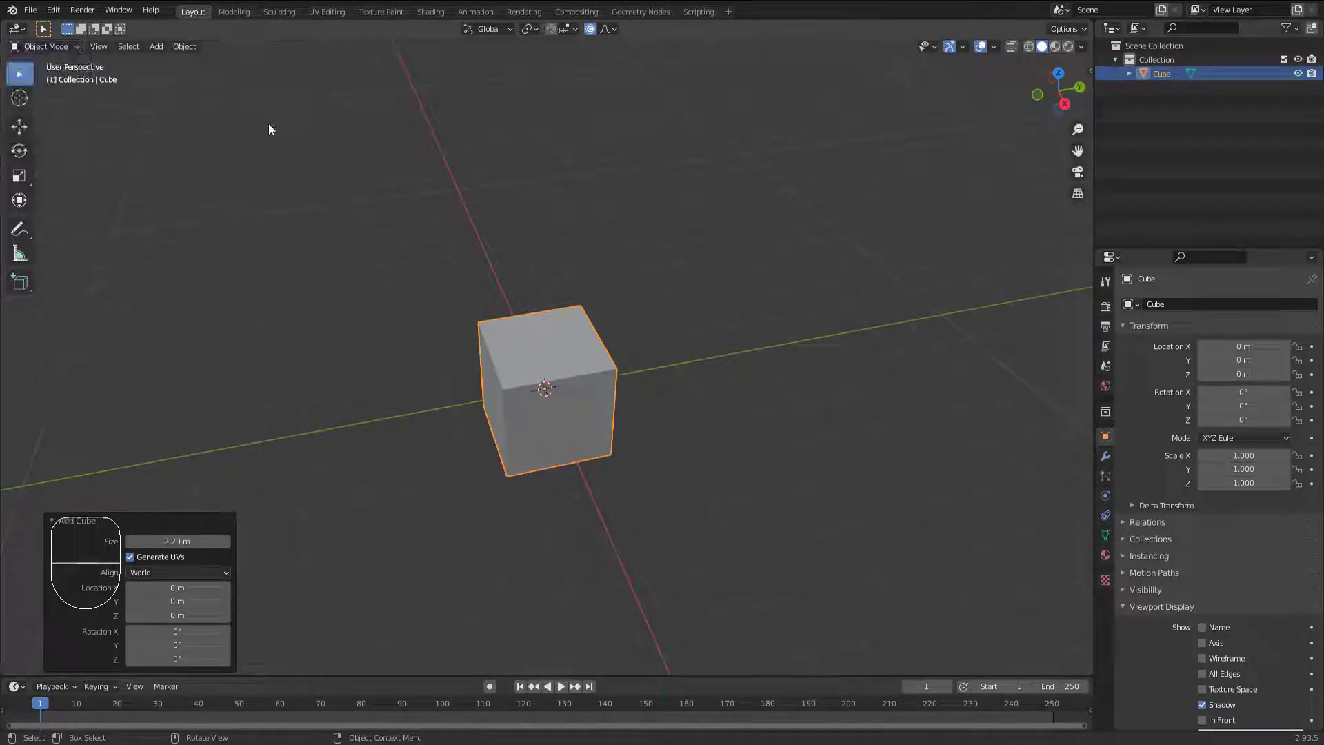
{"action": "left_click", "coordinate": [51, 46]}
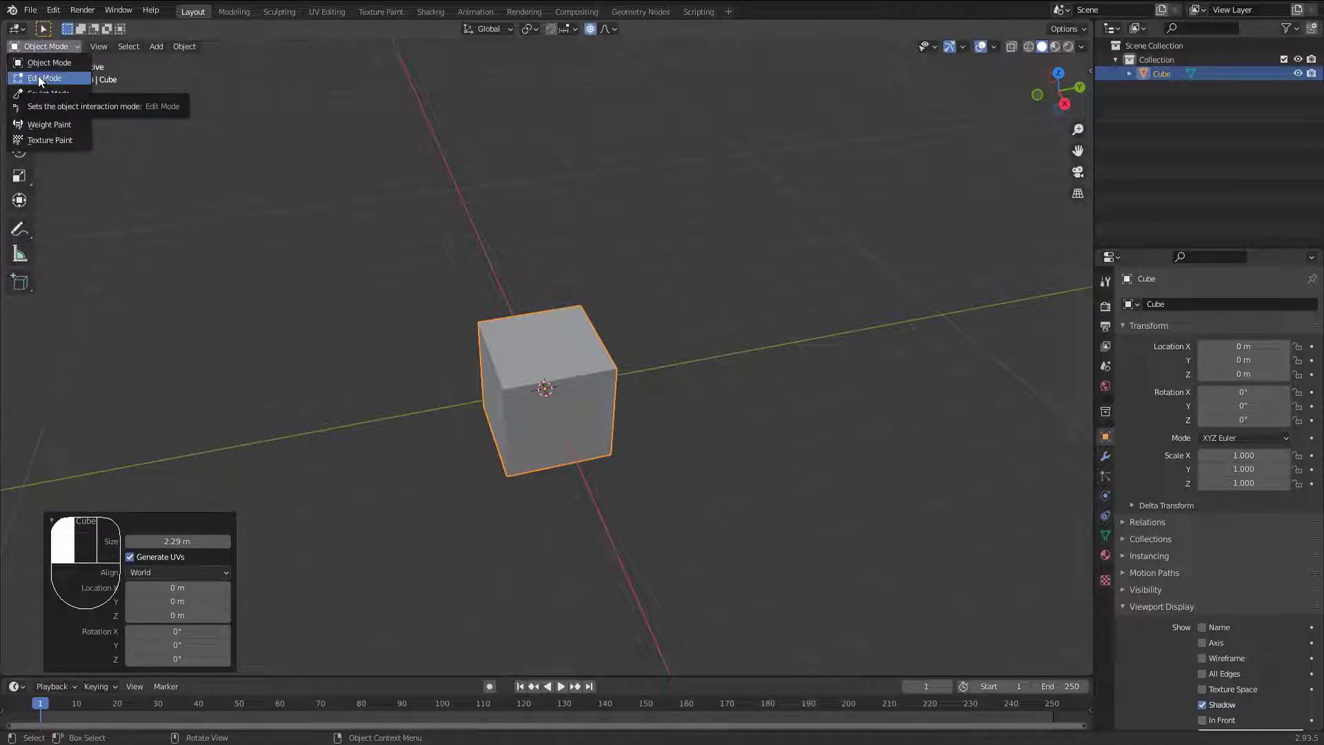
{"action": "left_click", "coordinate": [38, 78]}
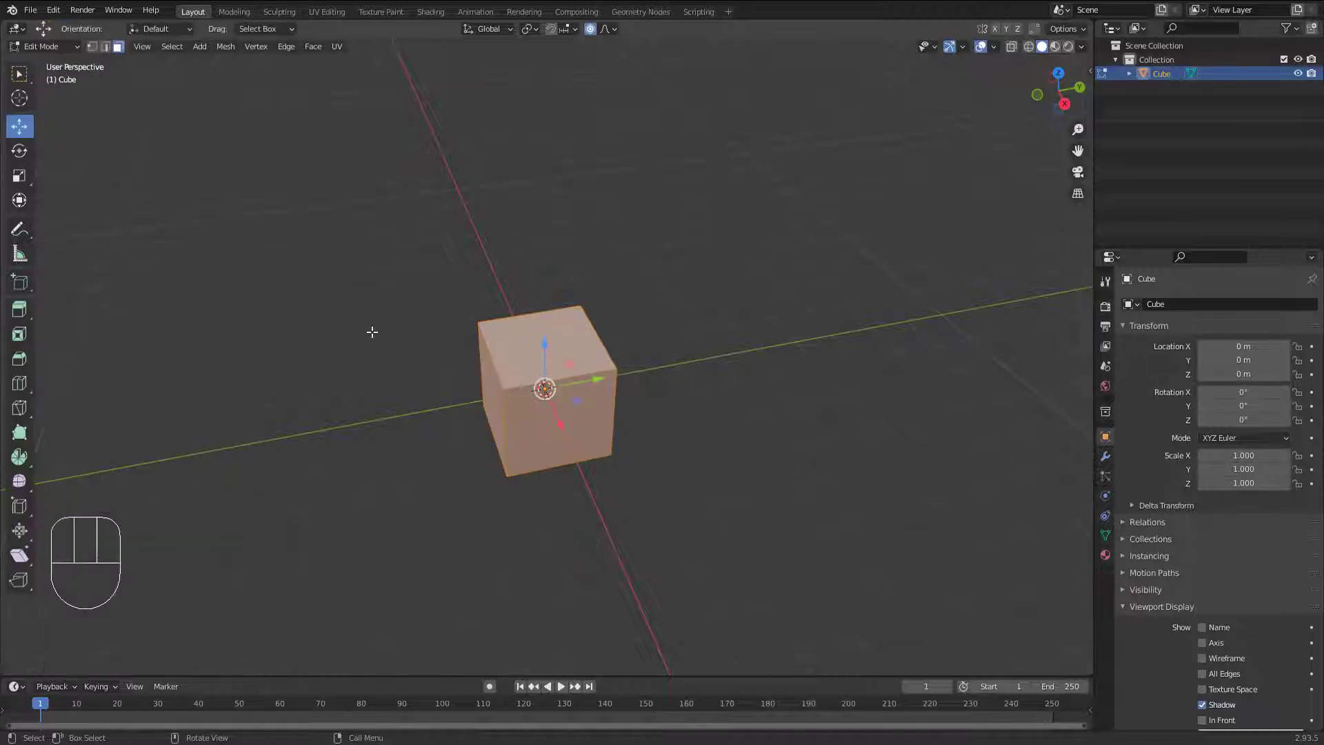
{"action": "scroll", "coordinate": [481, 369], "scroll_direction": "up", "scroll_amount": 3}
{"action": "middle_click_drag", "start_coordinate": [480, 369], "coordinate": [526, 381]}
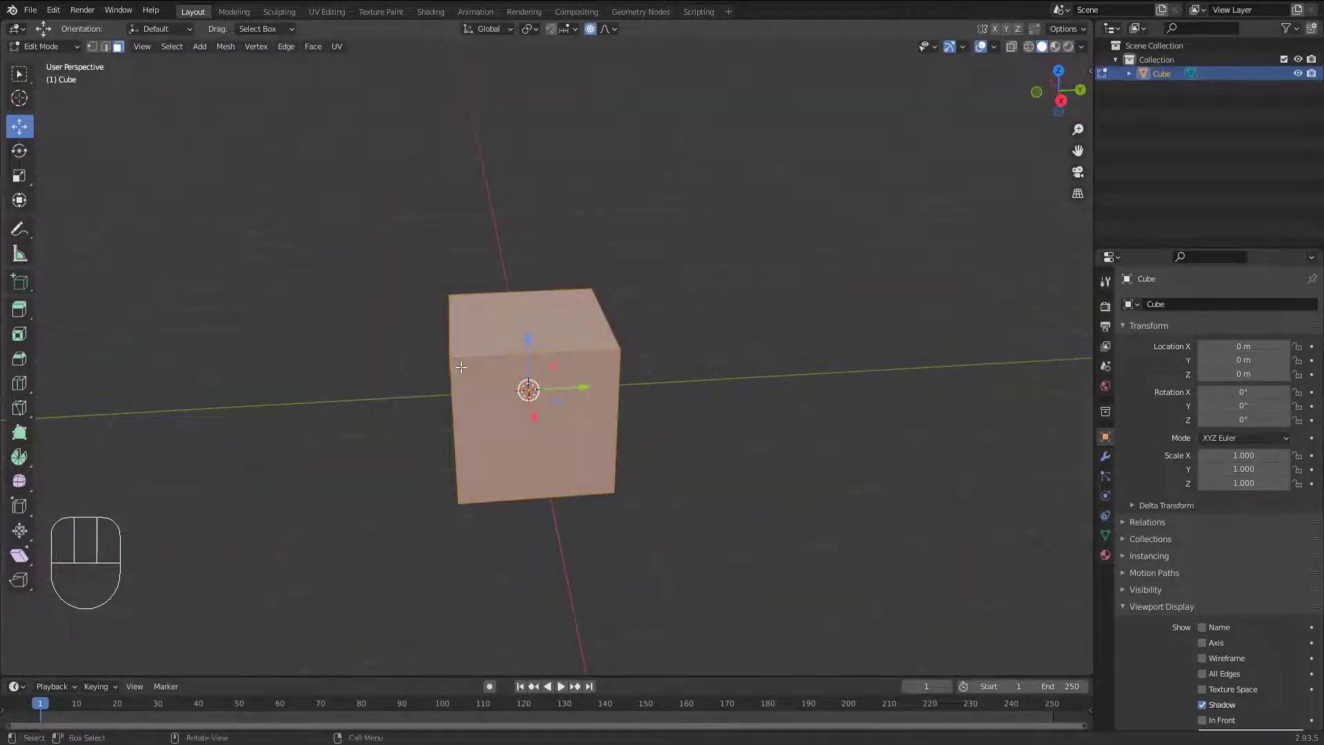
Cycle the mesh selection mode through vertex, edge and face select.
{"action": "left_click", "coordinate": [92, 47]}
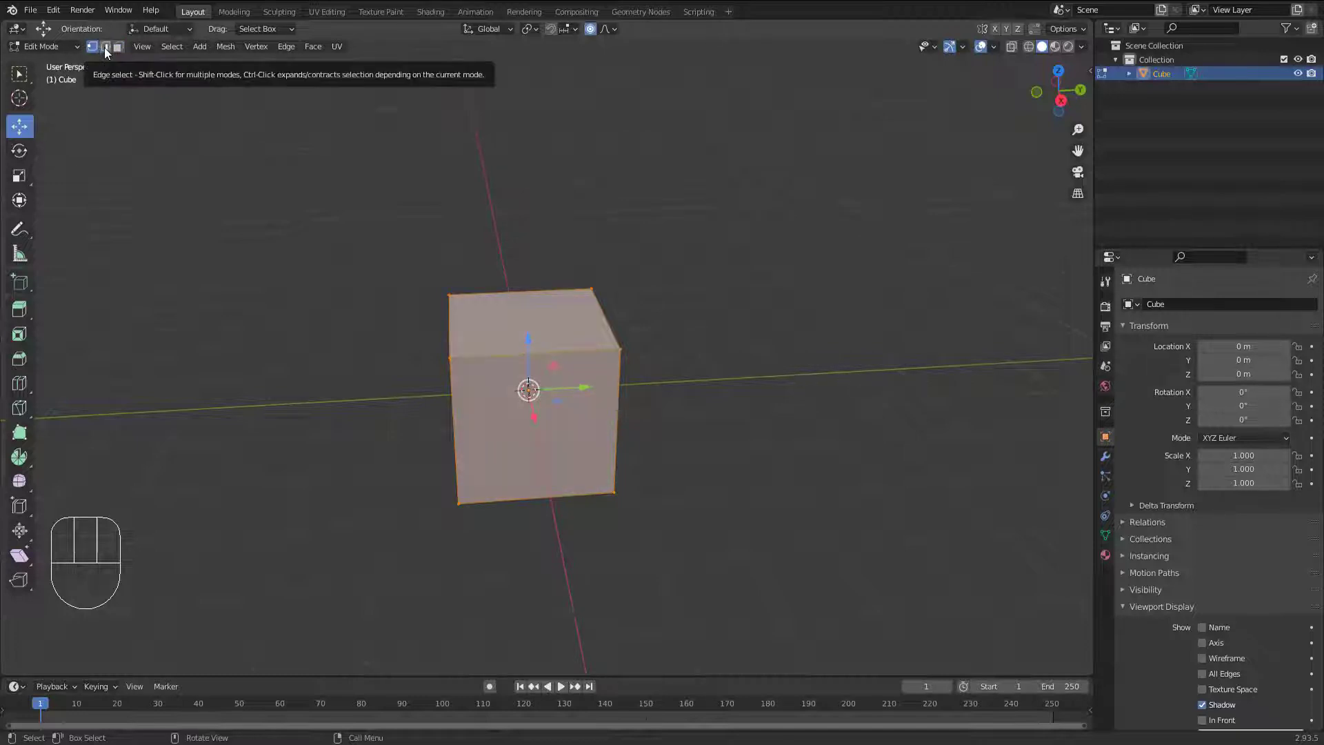
{"action": "left_click", "coordinate": [106, 48]}
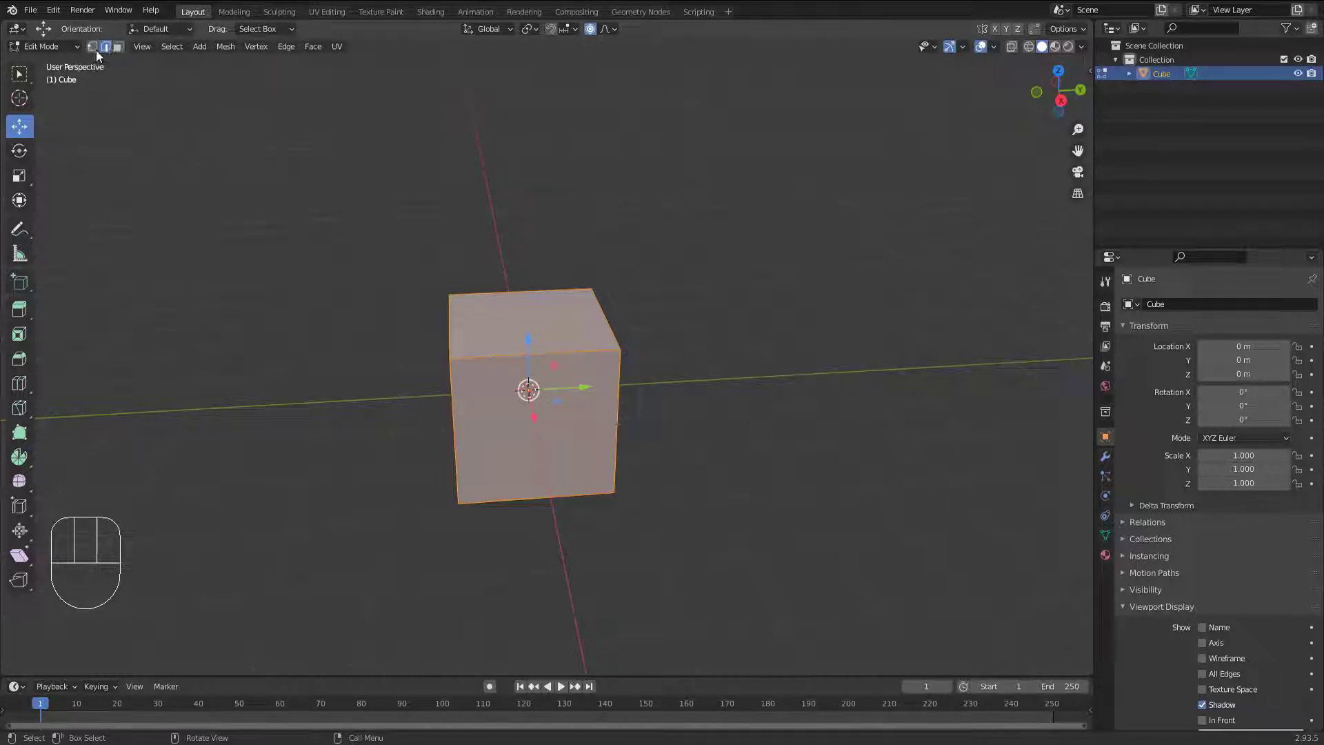
{"action": "middle_click_drag", "start_coordinate": [151, 135], "coordinate": [136, 118]}
{"action": "key", "text": "1"}
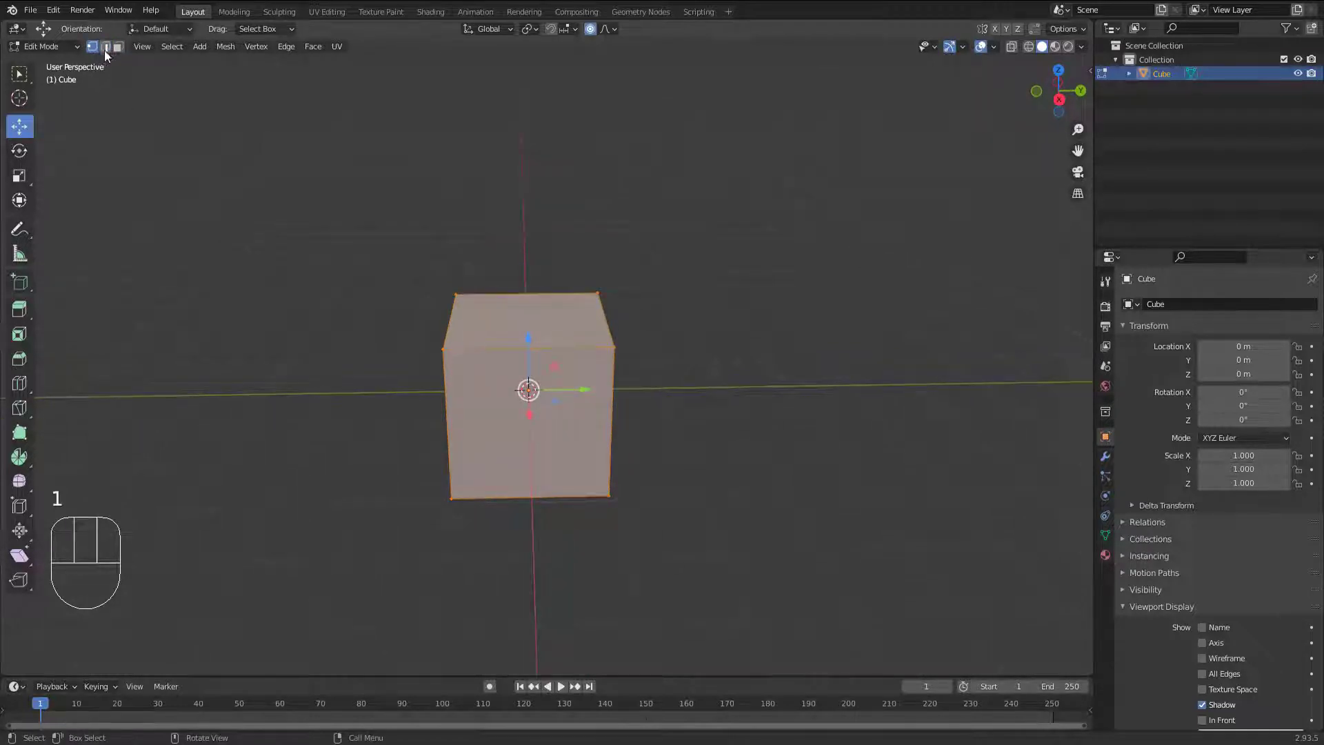
{"action": "key", "text": "2"}
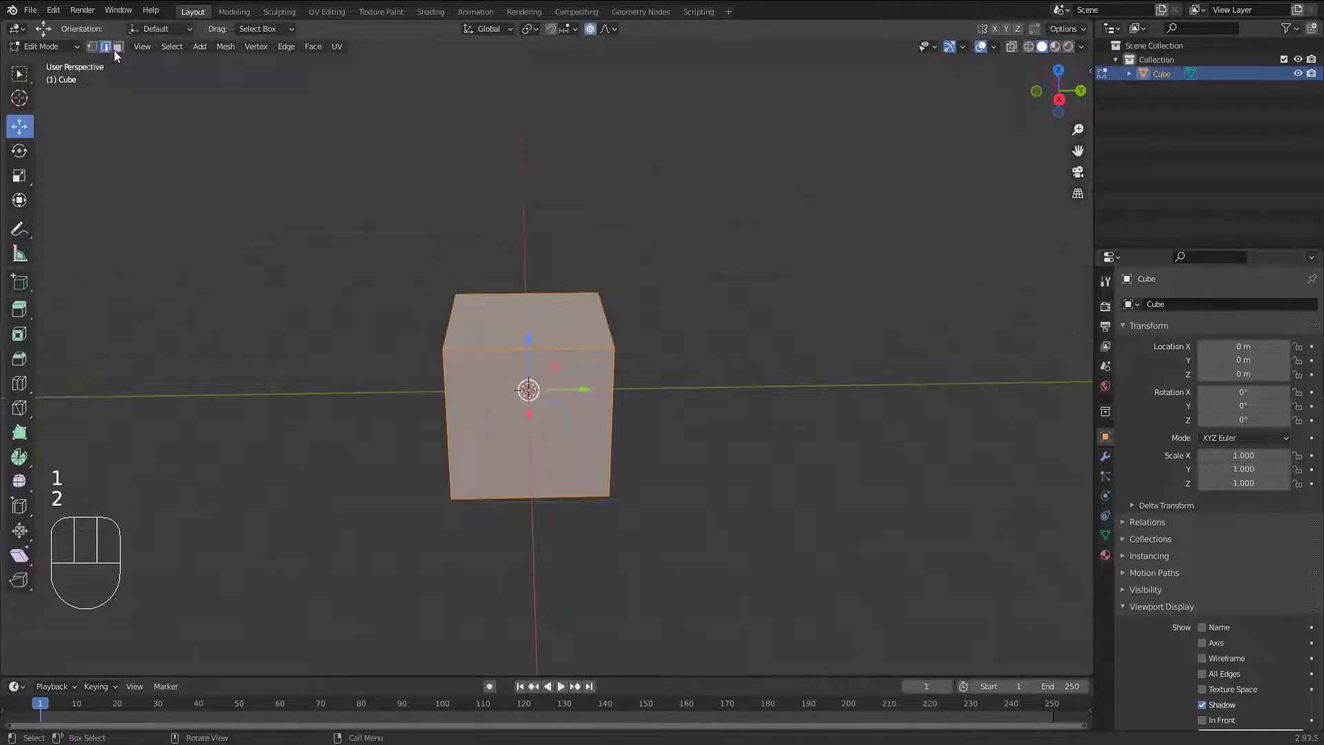
{"action": "key", "text": "3"}
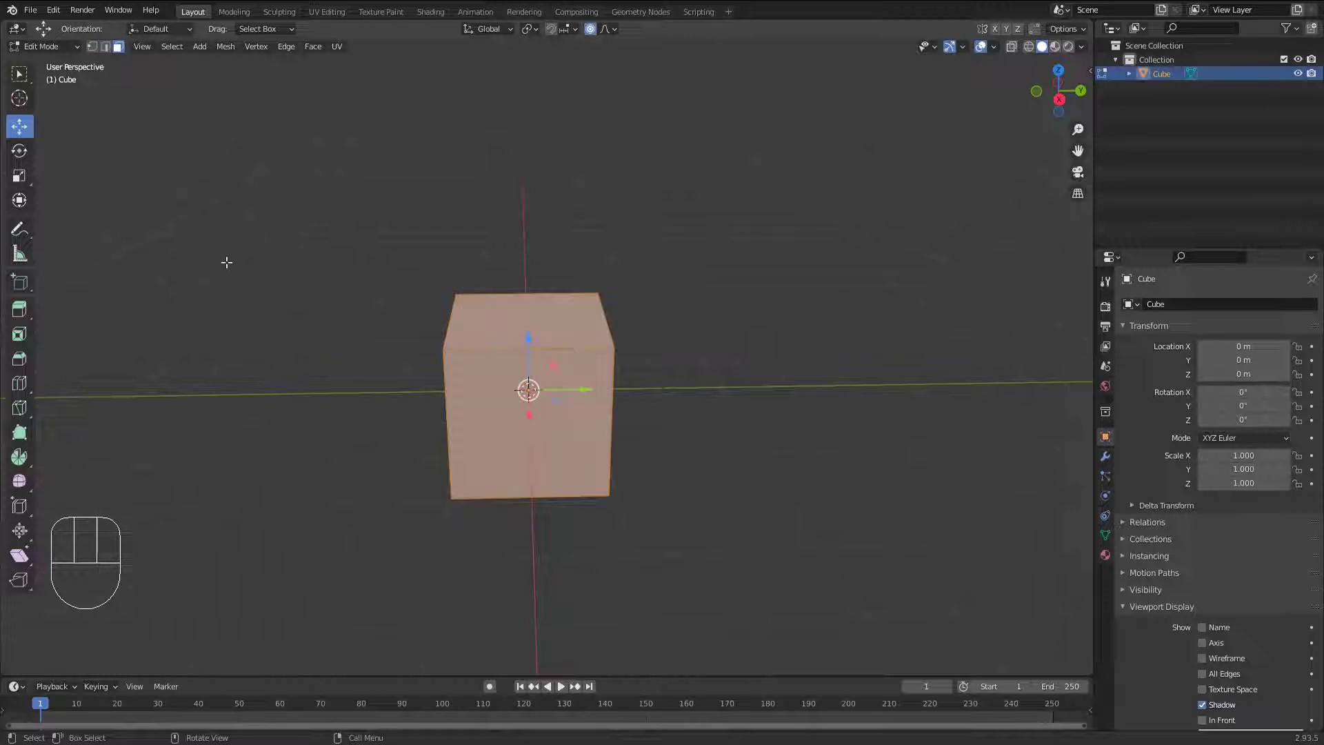
{"action": "key", "text": "1"}
{"action": "key", "text": "2"}
{"action": "key", "text": "3"}
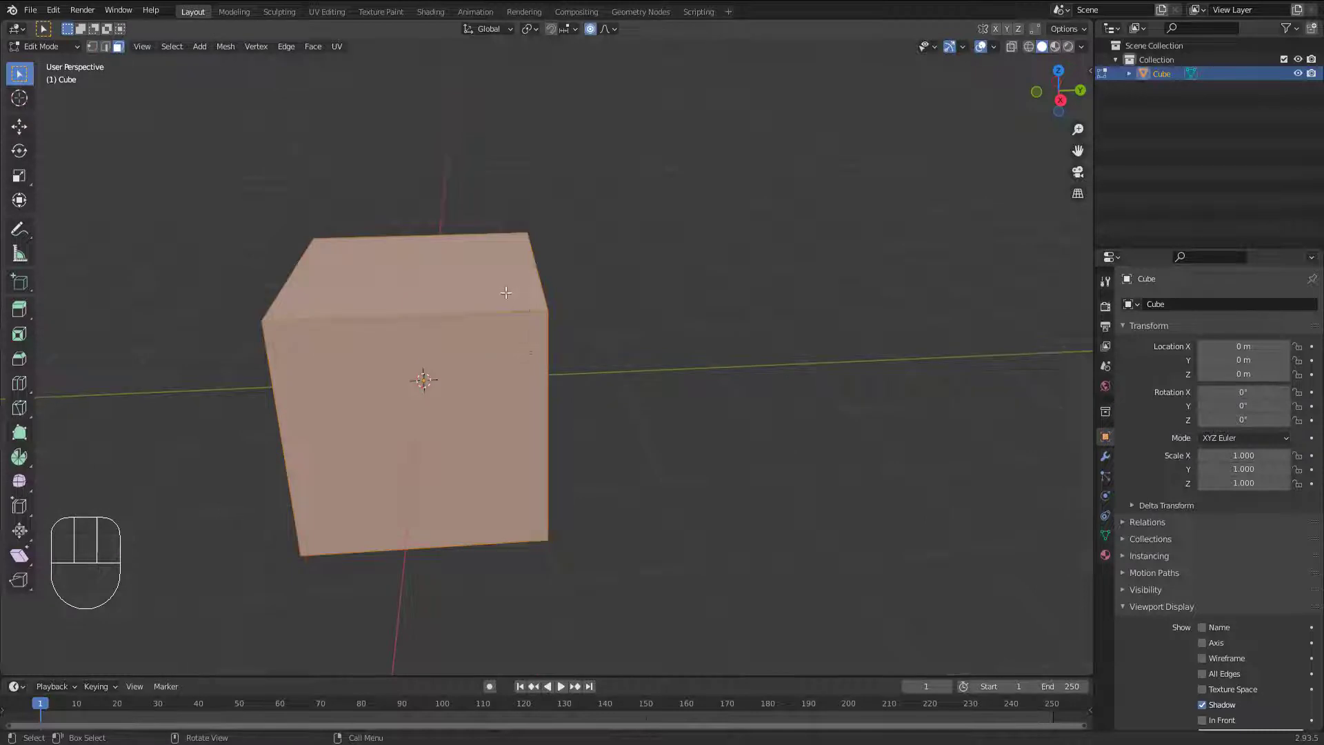
Switch to vertex select mode and deselect all of the cube's vertices.
{"action": "mouse_move", "coordinate": [507, 291]}
{"action": "middle_mouse_down"}
{"action": "mouse_move", "coordinate": [477, 296]}
{"action": "mouse_move", "coordinate": [503, 294]}
{"action": "middle_mouse_up"}
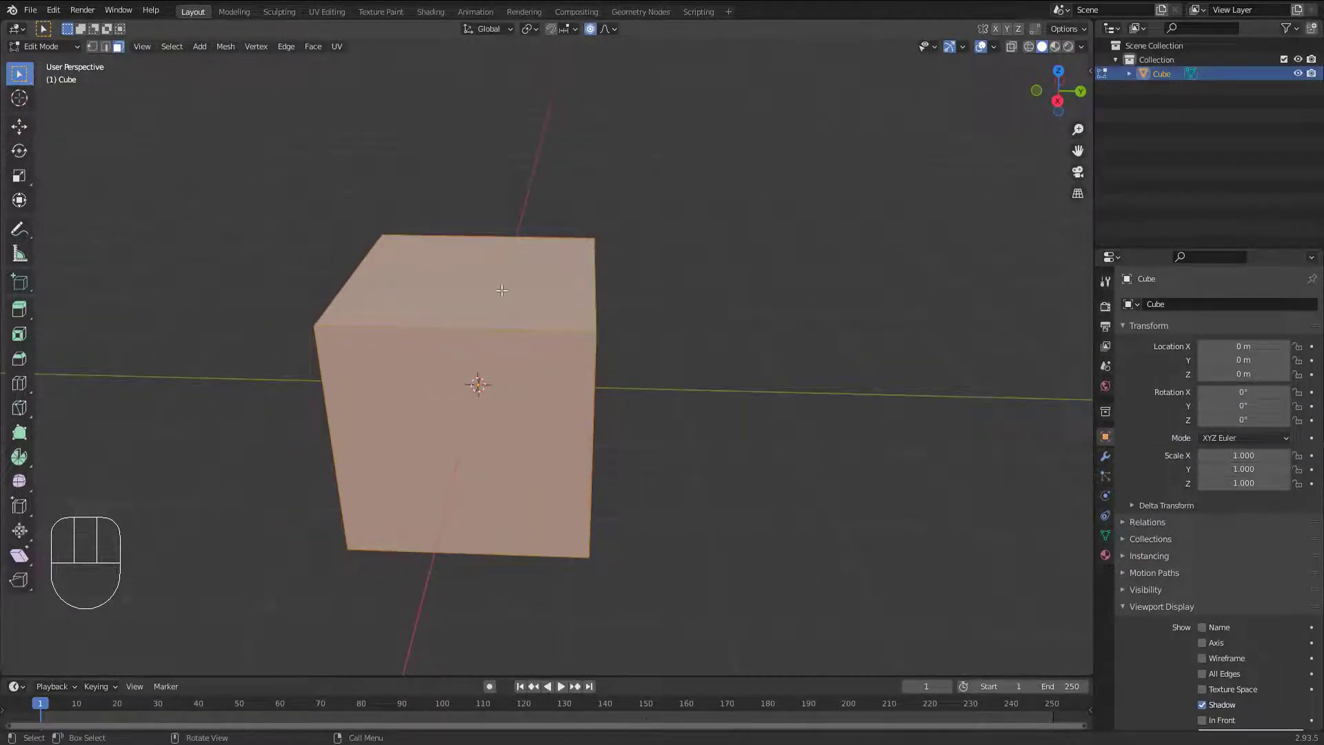
{"action": "key", "text": "1"}
{"action": "middle_click_drag", "start_coordinate": [511, 299], "coordinate": [492, 288]}
{"action": "left_click", "coordinate": [612, 316]}
{"action": "mouse_move", "coordinate": [572, 310]}
{"action": "middle_mouse_down"}
{"action": "mouse_move", "coordinate": [549, 292]}
{"action": "mouse_move", "coordinate": [577, 296]}
{"action": "mouse_move", "coordinate": [583, 315]}
{"action": "mouse_move", "coordinate": [538, 296]}
{"action": "mouse_move", "coordinate": [559, 301]}
{"action": "middle_mouse_up"}
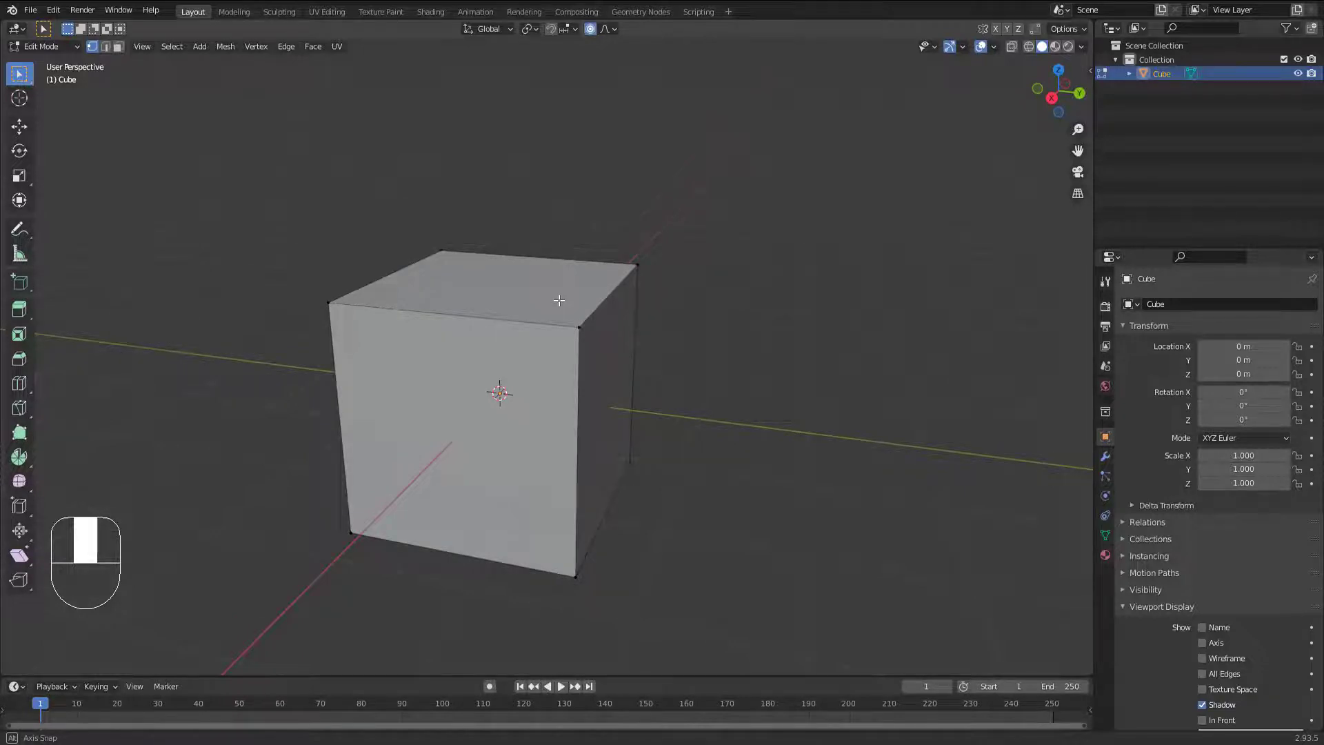
{"action": "middle_click_drag", "start_coordinate": [559, 301], "coordinate": [545, 293]}
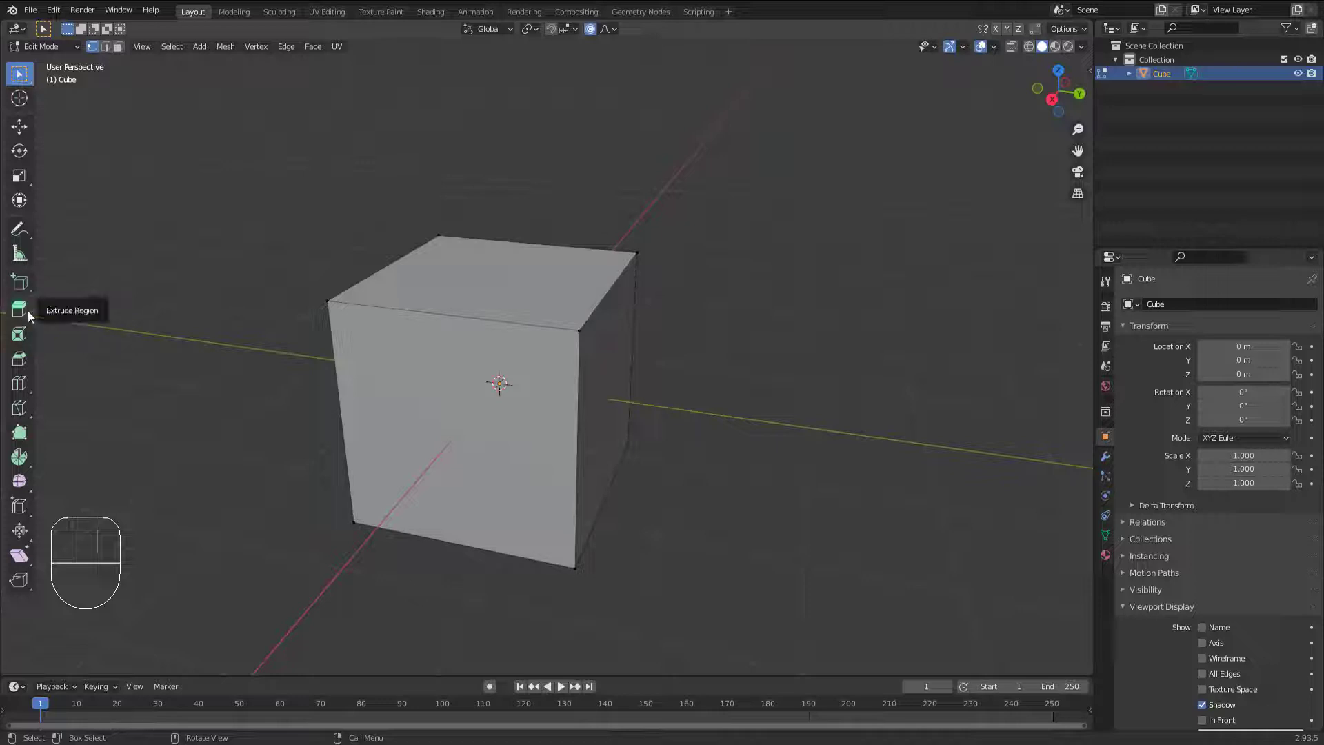
Select the cube's top rear corner vertex on the positive Y side.
{"action": "mouse_move", "coordinate": [26, 311]}
{"action": "left_mouse_down"}
{"action": "mouse_move", "coordinate": [81, 404]}
{"action": "mouse_move", "coordinate": [82, 367]}
{"action": "mouse_move", "coordinate": [27, 313]}
{"action": "mouse_move", "coordinate": [35, 321]}
{"action": "left_mouse_up"}
{"action": "middle_click_drag", "start_coordinate": [491, 357], "coordinate": [389, 243]}
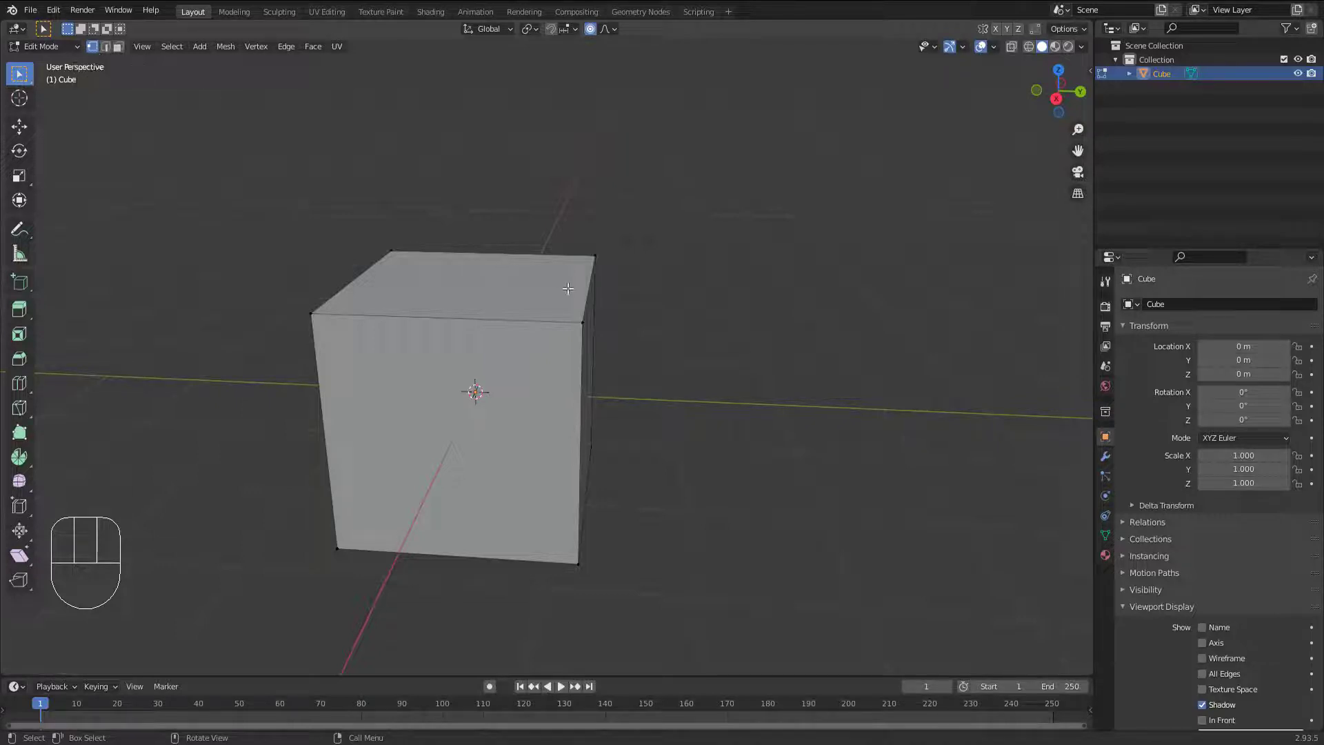
{"action": "middle_click_drag", "start_coordinate": [569, 288], "coordinate": [561, 278]}
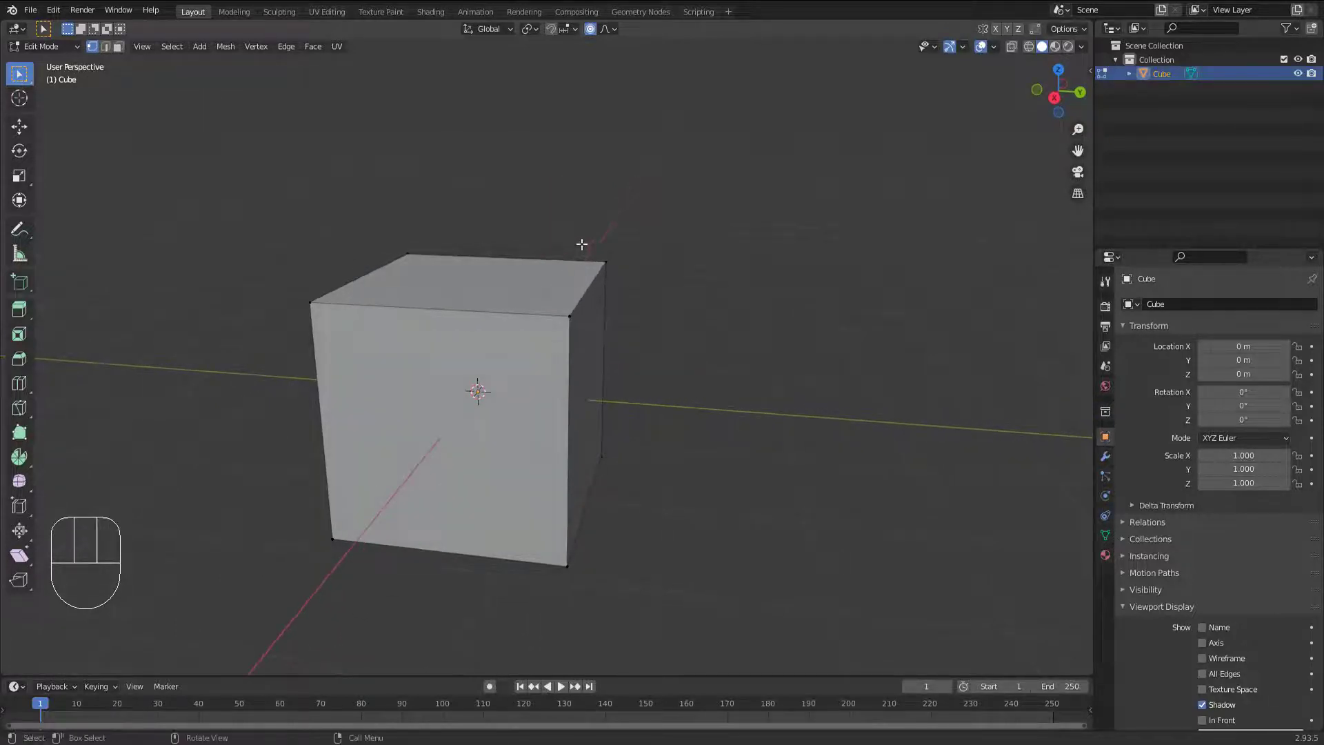
{"action": "left_click_drag", "start_coordinate": [582, 242], "coordinate": [628, 284]}
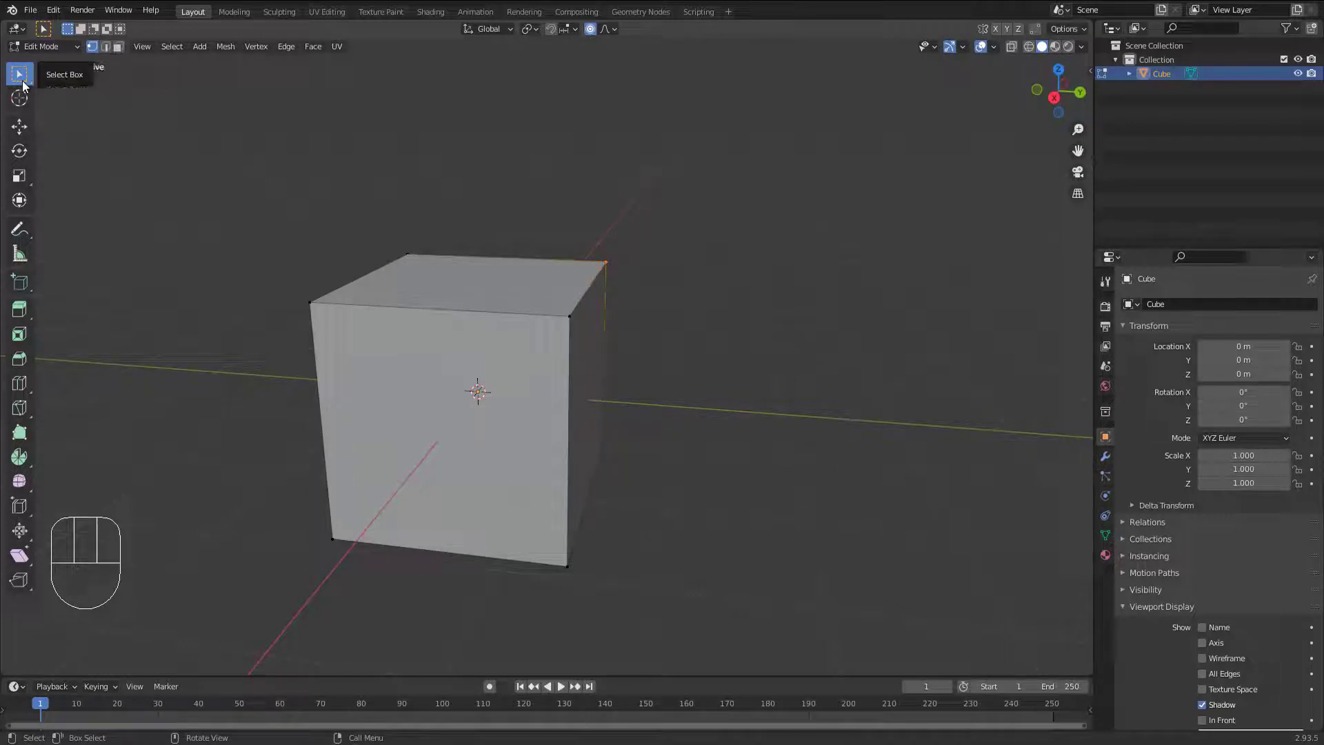
Enable the Move object gizmo in the viewport gizmo settings.
{"action": "left_click", "coordinate": [994, 47]}
{"action": "left_click", "coordinate": [963, 46]}
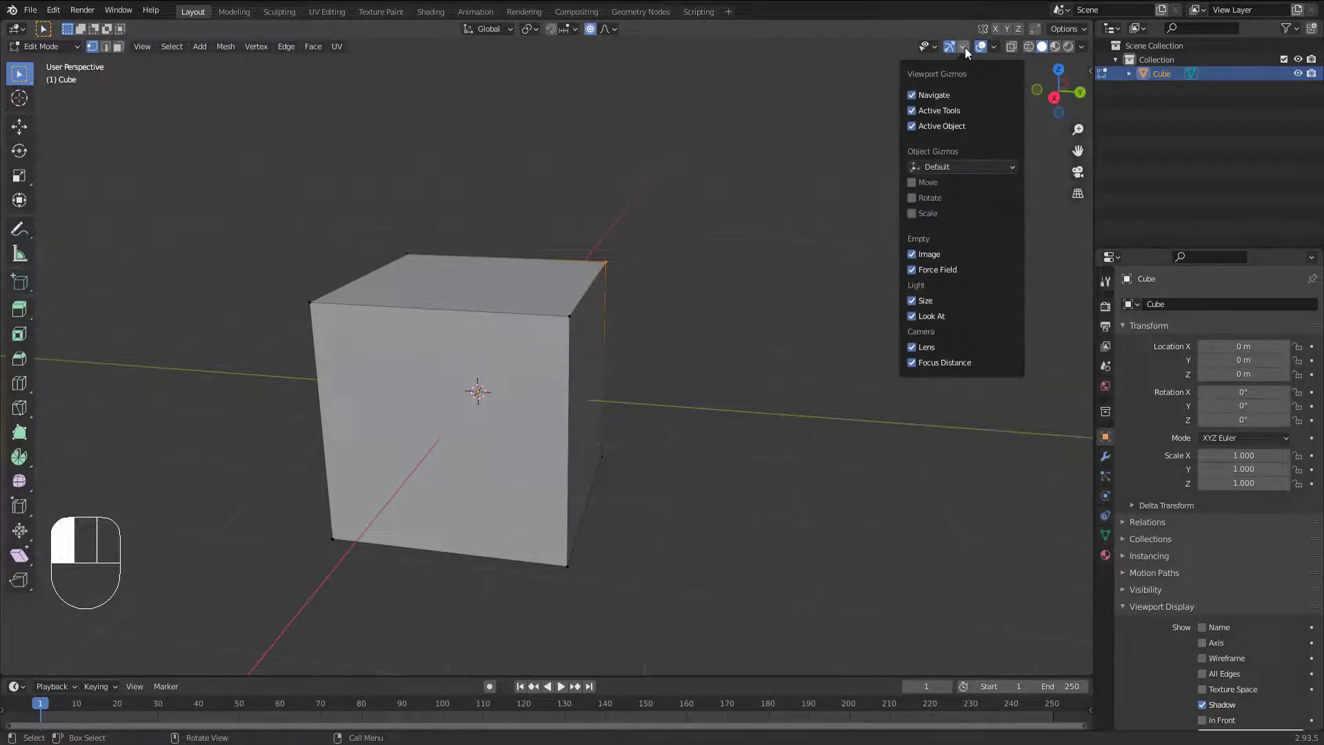
{"action": "left_click", "coordinate": [913, 182]}
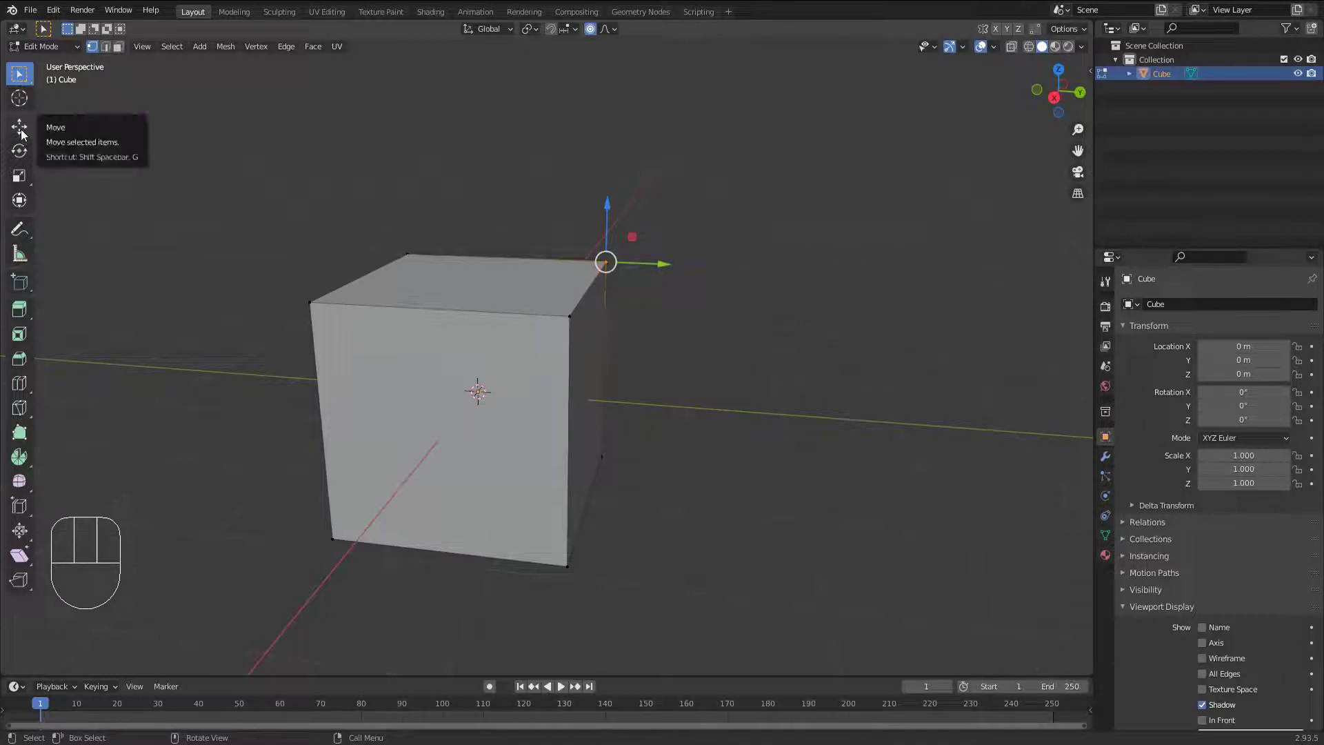
{"action": "middle_click_drag", "start_coordinate": [751, 266], "coordinate": [593, 263]}
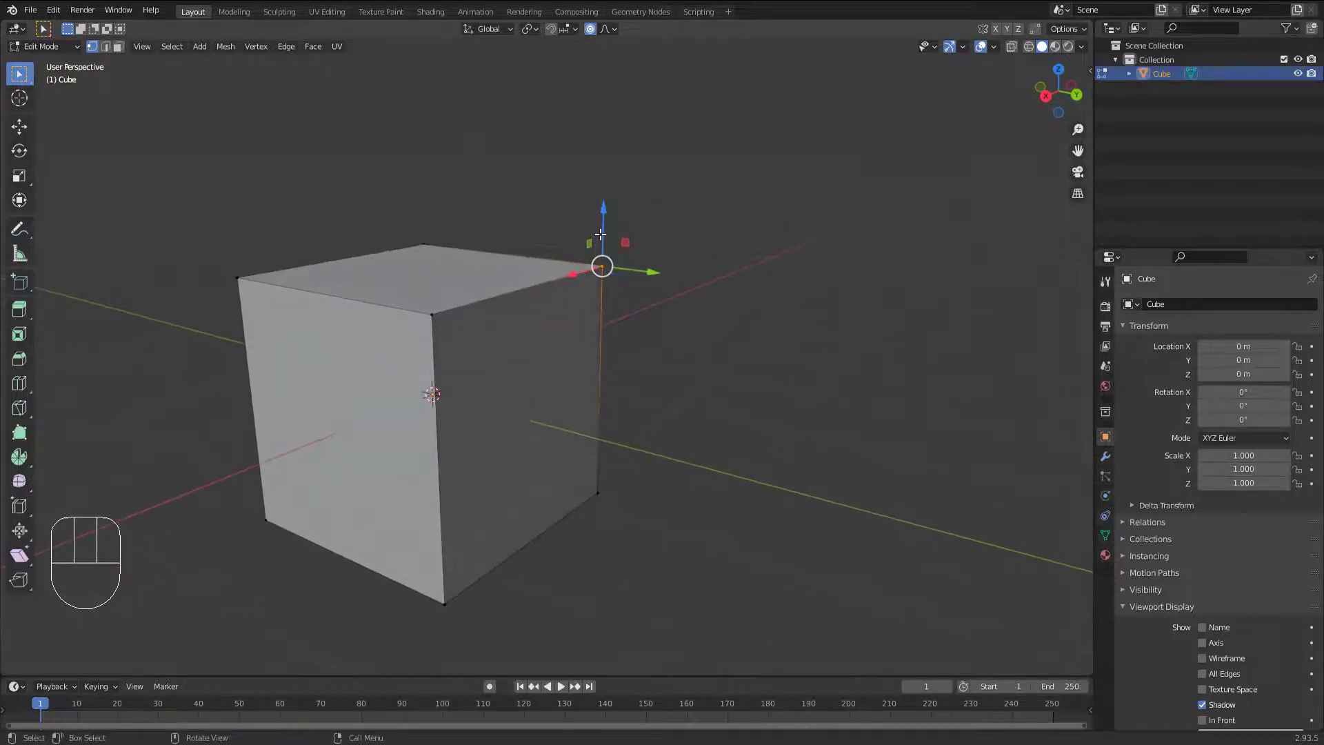
Try to move the selected corner vertex along the Z axis with proportional editing enabled.
{"action": "key", "text": "ctrl+z"}
{"action": "mouse_move", "coordinate": [600, 234]}
{"action": "left_mouse_down"}
{"action": "mouse_move", "coordinate": [601, 172]}
{"action": "mouse_move", "coordinate": [612, 243]}
{"action": "mouse_move", "coordinate": [607, 214]}
{"action": "left_mouse_up"}
{"action": "right_click", "coordinate": [607, 214]}
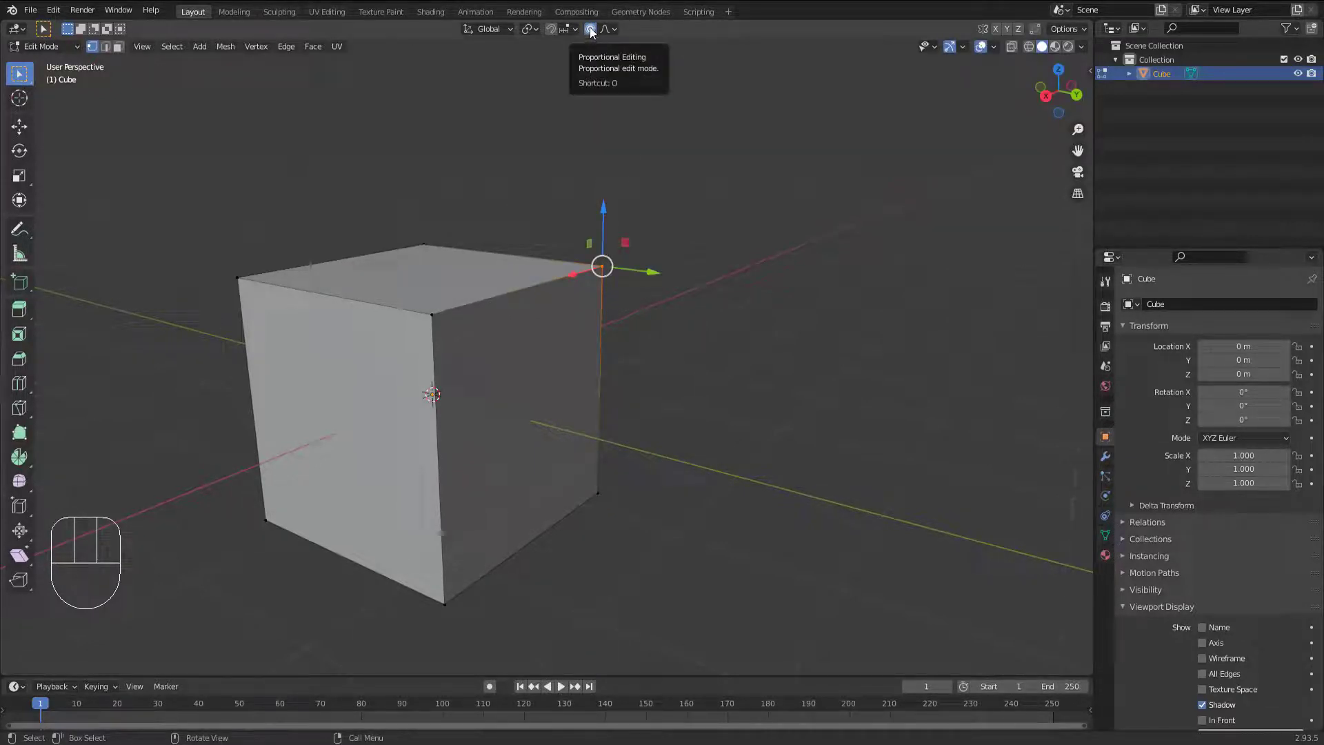
Turn off proportional editing and try moving the selected corner vertex along the Z axis.
{"action": "left_click", "coordinate": [590, 29]}
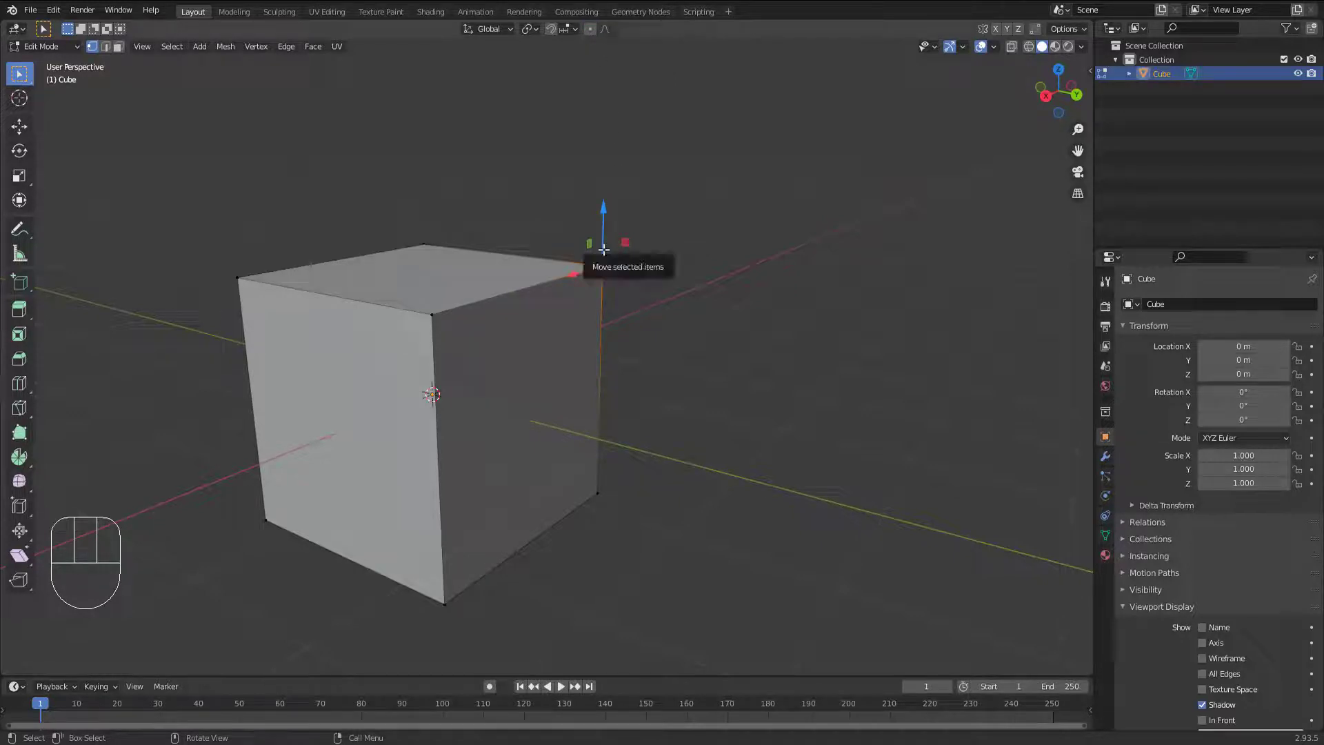
{"action": "key", "text": "o"}
{"action": "key", "text": "o"}
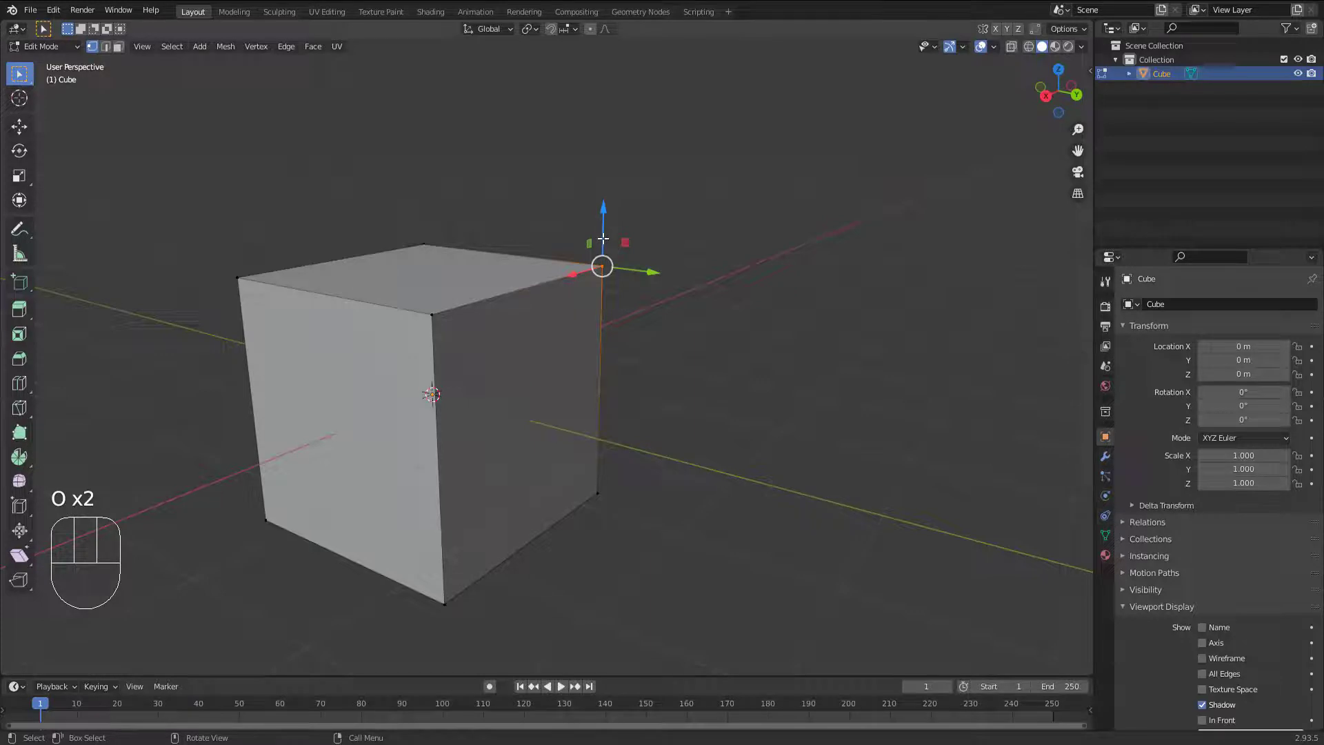
{"action": "mouse_move", "coordinate": [602, 235]}
{"action": "left_mouse_down"}
{"action": "mouse_move", "coordinate": [597, 65]}
{"action": "mouse_move", "coordinate": [590, 358]}
{"action": "mouse_move", "coordinate": [570, 205]}
{"action": "mouse_move", "coordinate": [587, 152]}
{"action": "mouse_move", "coordinate": [582, 244]}
{"action": "left_mouse_up"}
{"action": "right_click", "coordinate": [582, 244]}
Select the two top vertices on the cube's positive Y side and move them -1.3597 m along Z.
{"action": "middle_click_drag", "start_coordinate": [600, 262], "coordinate": [586, 263]}
{"action": "left_click_drag", "start_coordinate": [518, 226], "coordinate": [570, 384]}
{"action": "scroll", "coordinate": [570, 383], "scroll_direction": "down", "scroll_amount": 1}
{"action": "mouse_move", "coordinate": [524, 372]}
{"action": "middle_mouse_down"}
{"action": "mouse_move", "coordinate": [370, 370]}
{"action": "mouse_move", "coordinate": [538, 363]}
{"action": "middle_mouse_up"}
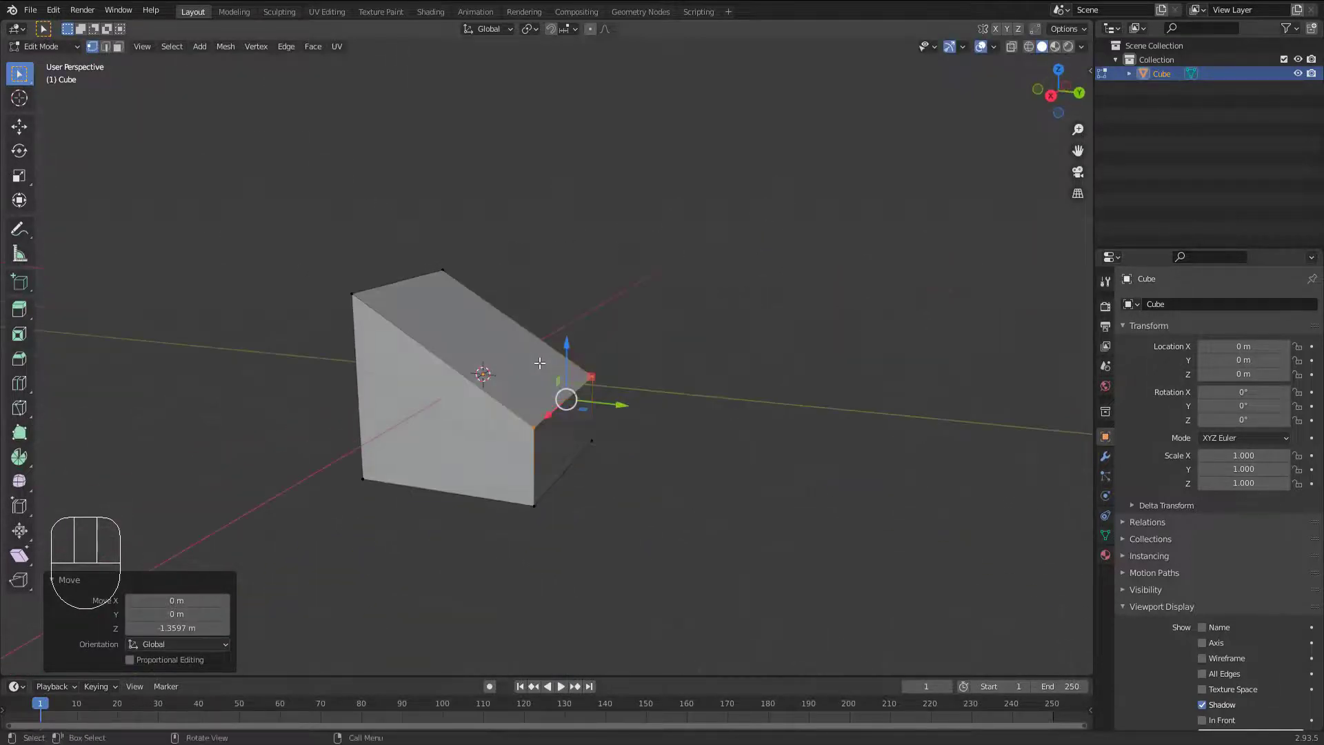
Select both vertices of the front vertical edge on the positive Y side and move them -1.816 m along Y.
{"action": "middle_click_drag", "start_coordinate": [507, 469], "coordinate": [488, 519]}
{"action": "left_click_drag", "start_coordinate": [494, 556], "coordinate": [541, 416]}
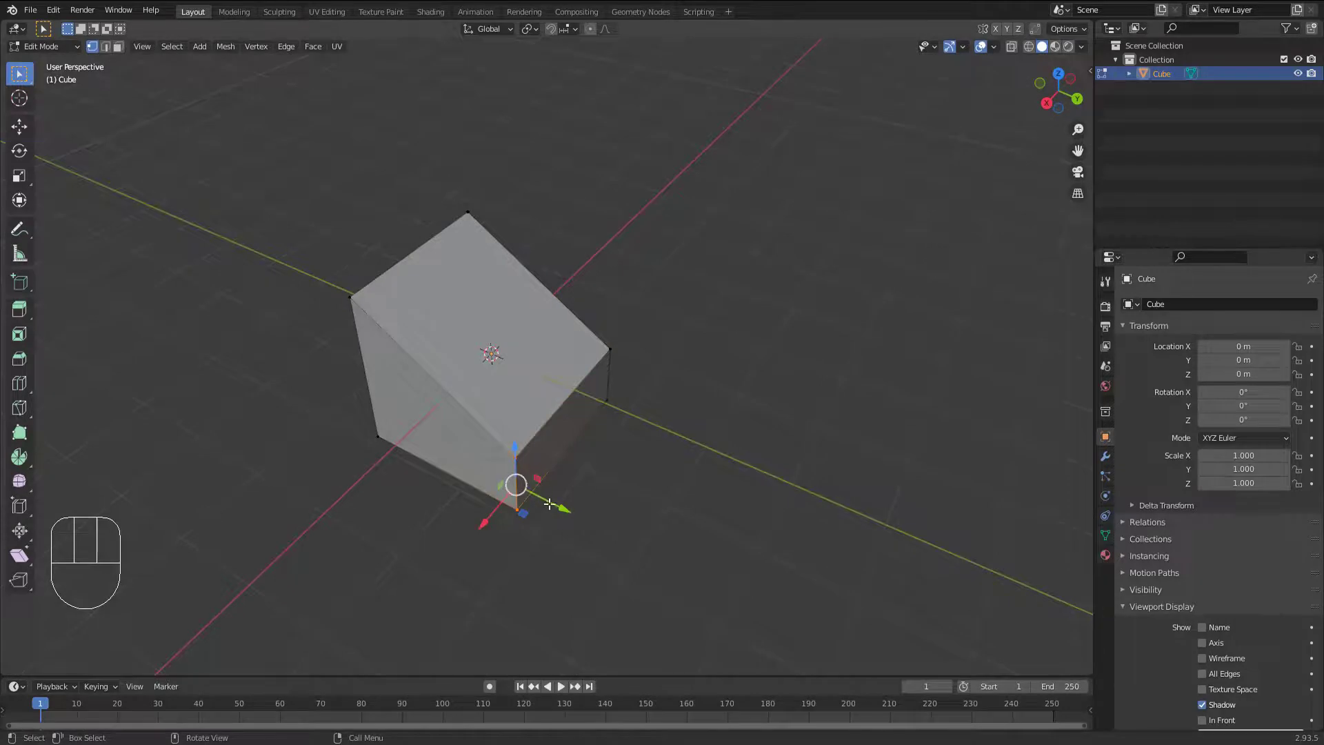
{"action": "left_click_drag", "start_coordinate": [545, 503], "coordinate": [402, 428]}
{"action": "middle_click_drag", "start_coordinate": [402, 429], "coordinate": [455, 388]}
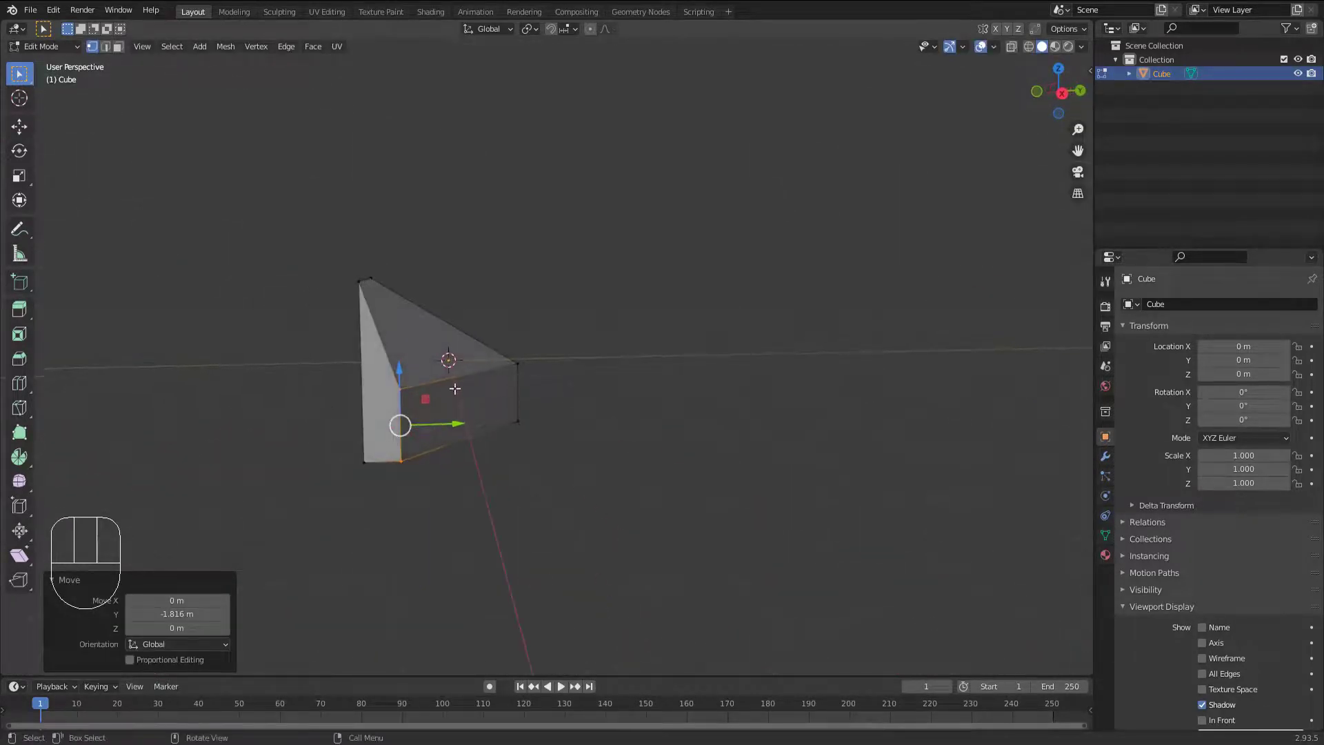
Move the upper vertex of the shifted front edge 0.95144 m up along Z.
{"action": "left_click_drag", "start_coordinate": [400, 390], "coordinate": [400, 297]}
{"action": "middle_click_drag", "start_coordinate": [400, 296], "coordinate": [396, 435]}
{"action": "middle_click_drag", "start_coordinate": [524, 352], "coordinate": [522, 379]}
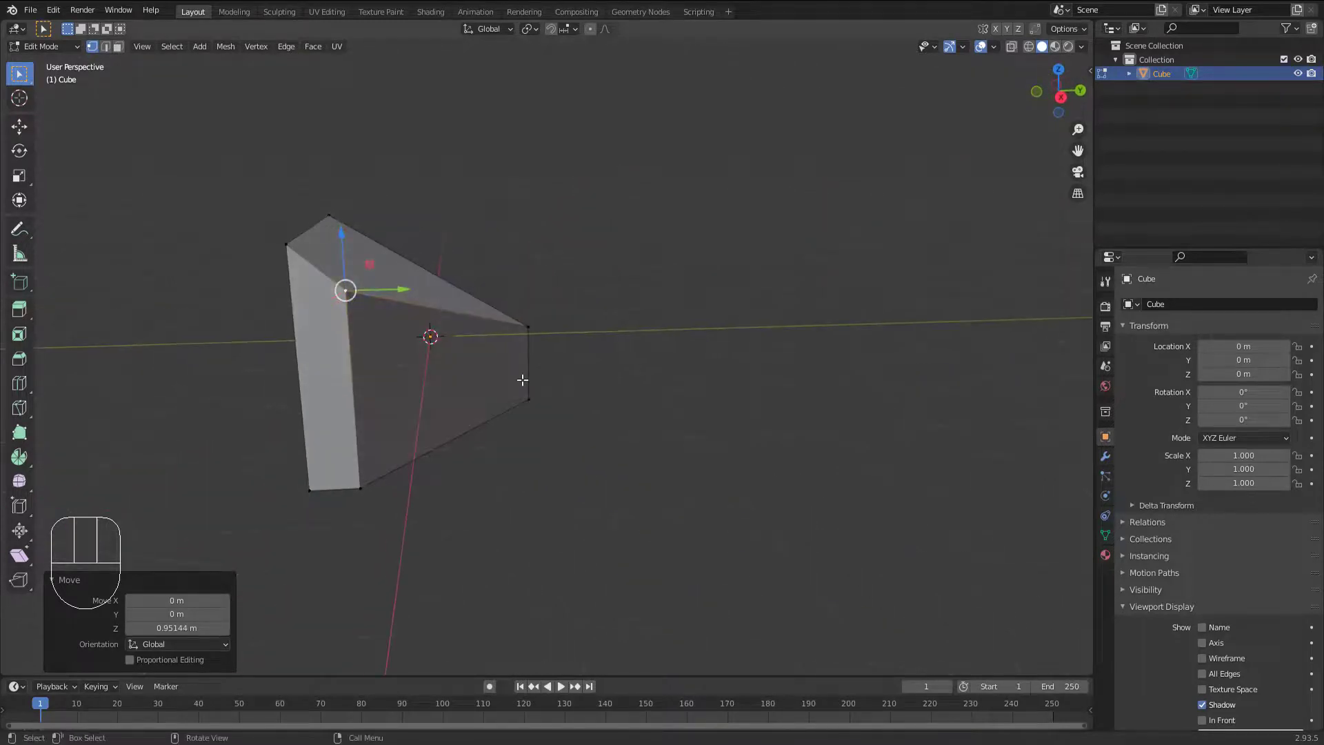
{"action": "middle_click_drag", "start_coordinate": [504, 324], "coordinate": [478, 356]}
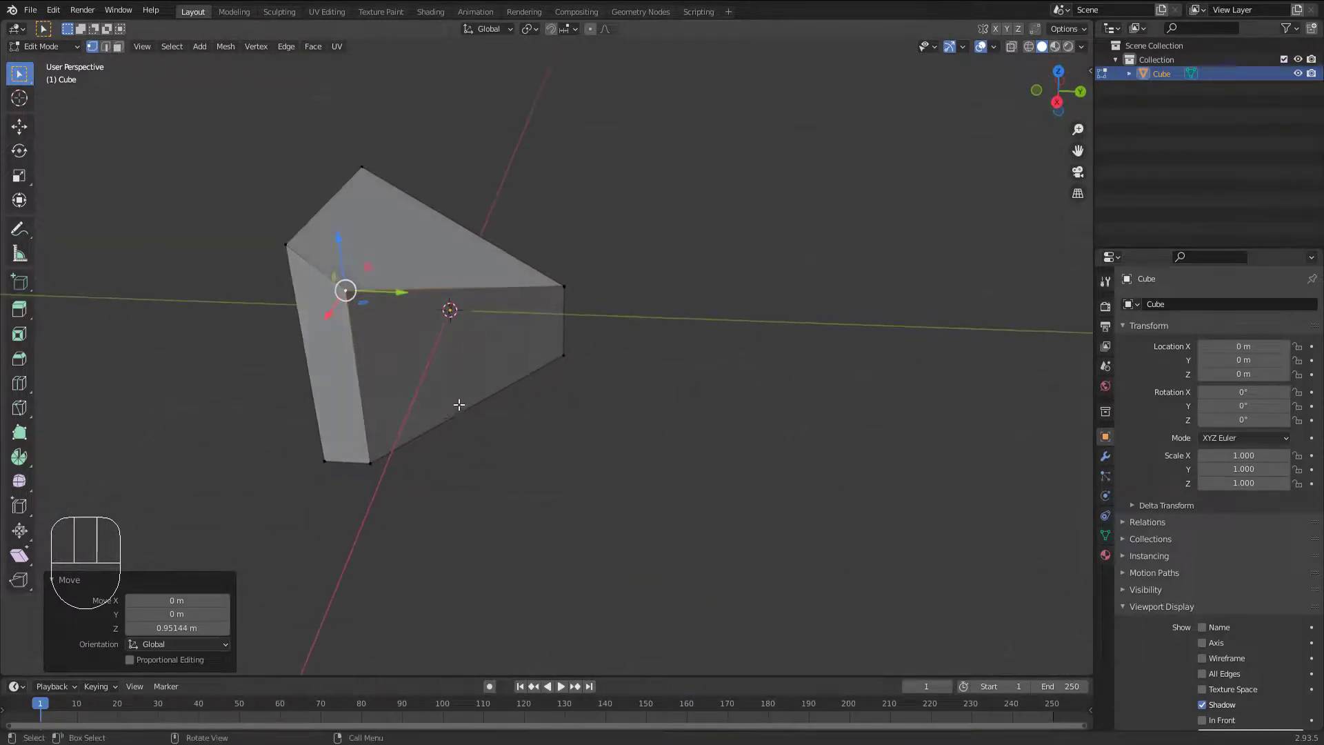
Switch to edge select mode, select the shifted front vertical edge and move it 0.86307 m along Y.
{"action": "left_click", "coordinate": [106, 47]}
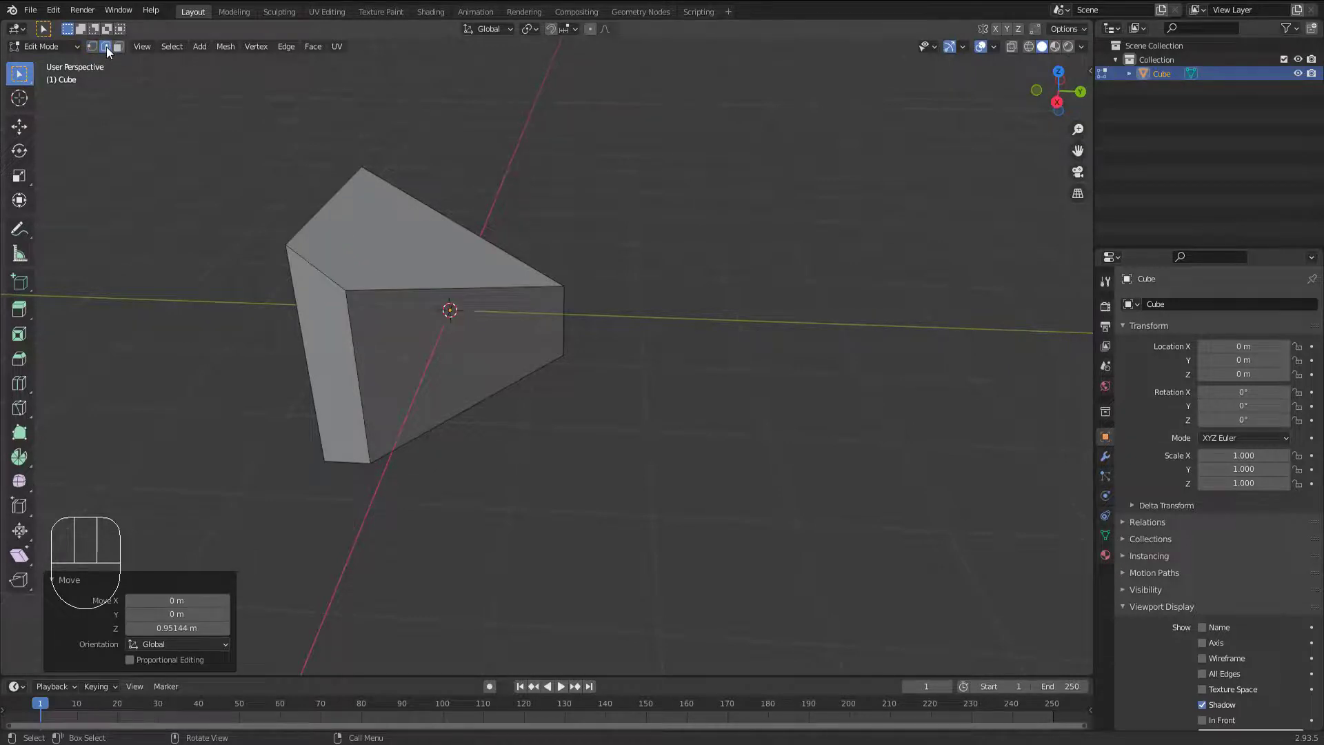
{"action": "left_click", "coordinate": [352, 332]}
{"action": "left_click_drag", "start_coordinate": [358, 379], "coordinate": [476, 398]}
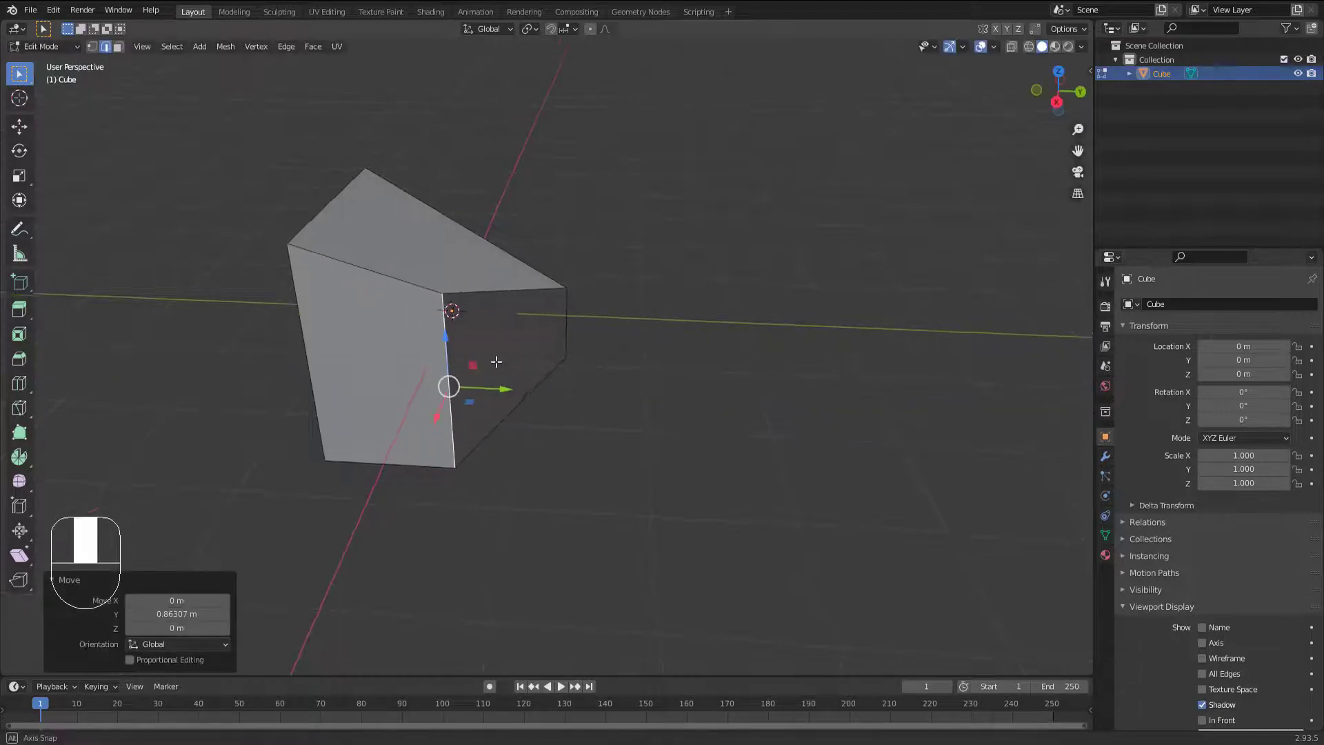
Extend the edge selection with the other three edges bordering the cube's positive Y face.
{"action": "middle_click_drag", "start_coordinate": [496, 362], "coordinate": [446, 310]}
{"action": "left_click", "coordinate": [606, 349], "text": "shift"}
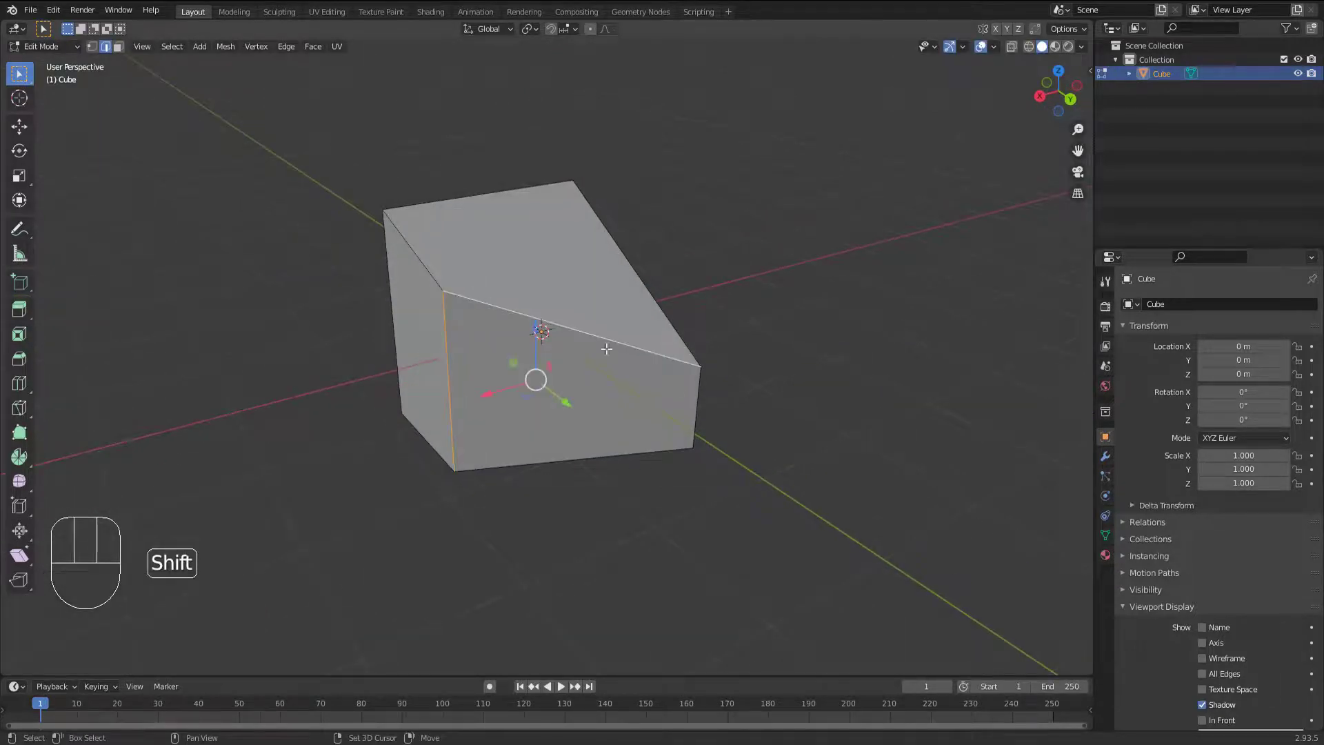
{"action": "left_click", "coordinate": [643, 447], "text": "shift"}
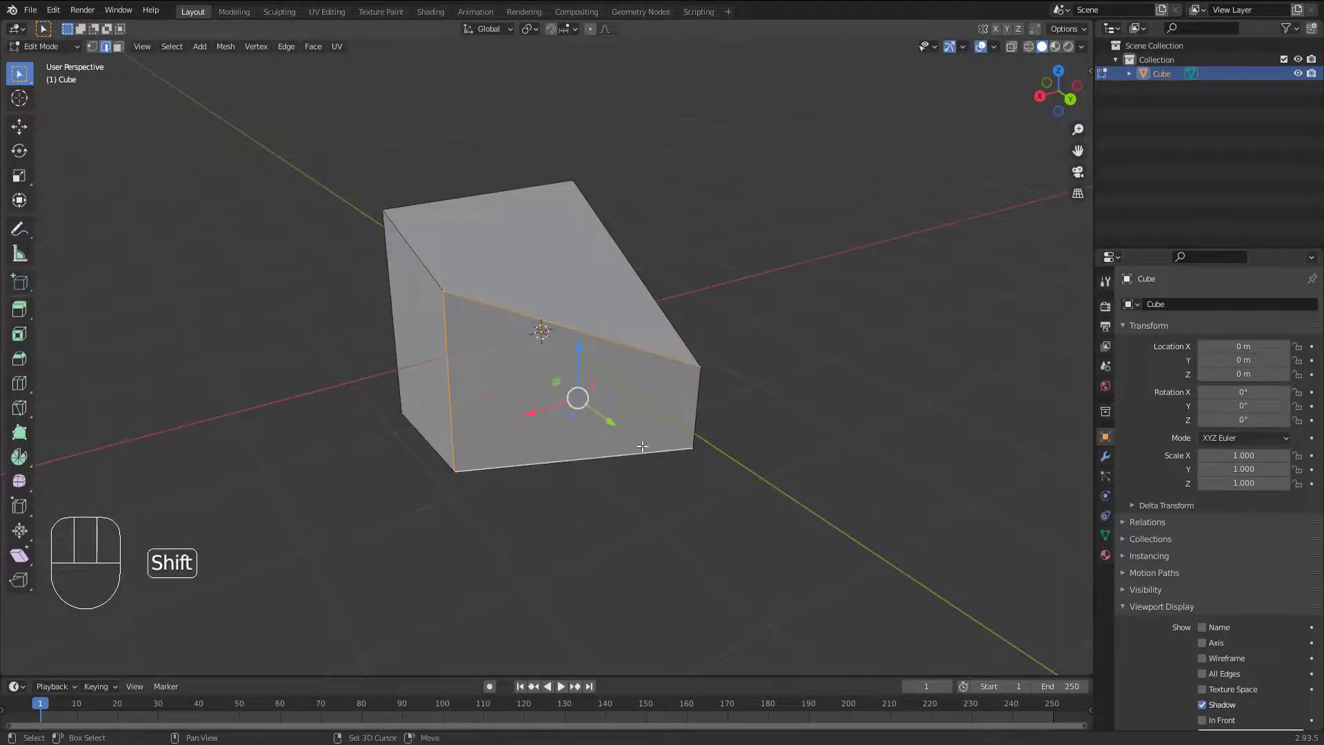
{"action": "left_click", "coordinate": [695, 396], "text": "shift"}
{"action": "middle_click_drag", "start_coordinate": [695, 395], "coordinate": [514, 318]}
{"action": "mouse_move", "coordinate": [531, 330]}
{"action": "left_mouse_down"}
{"action": "mouse_move", "coordinate": [644, 343]}
{"action": "mouse_move", "coordinate": [505, 335]}
{"action": "left_mouse_up"}
{"action": "scroll", "coordinate": [489, 310], "scroll_direction": "up", "scroll_amount": 2}
{"action": "middle_click_drag", "start_coordinate": [499, 310], "coordinate": [482, 260]}
Select all four edges around the positive Y face and move them 0.47243 m along Y.
{"action": "left_click", "coordinate": [481, 260]}
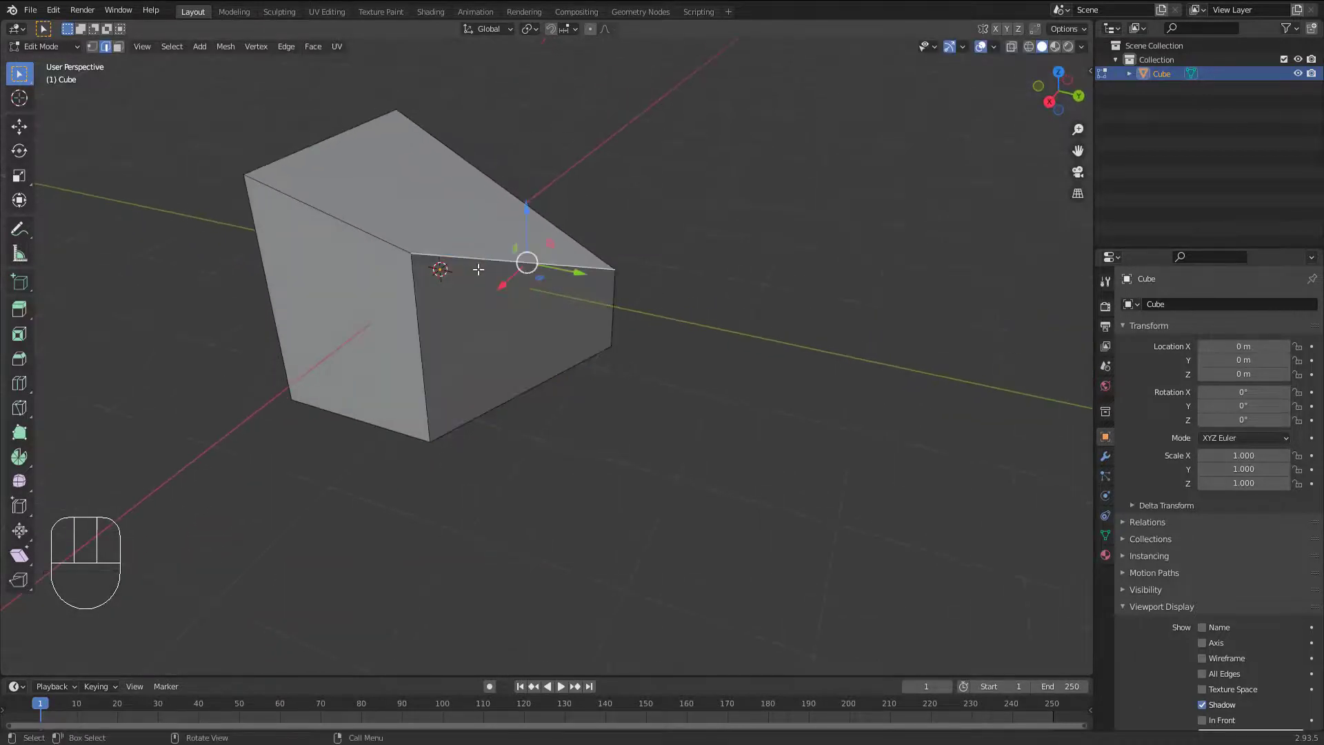
{"action": "left_click", "coordinate": [422, 363], "text": "shift"}
{"action": "left_click", "coordinate": [534, 387], "text": "shift"}
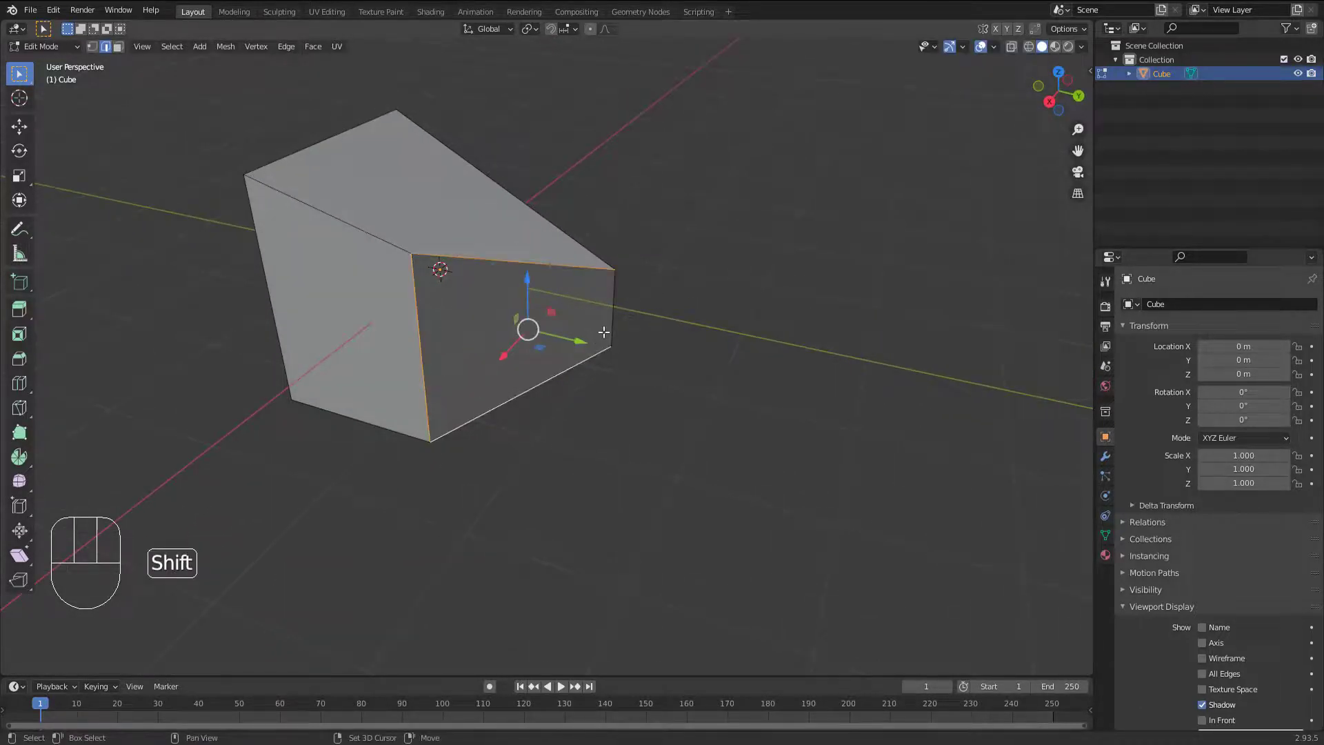
{"action": "left_click", "coordinate": [612, 310], "text": "shift"}
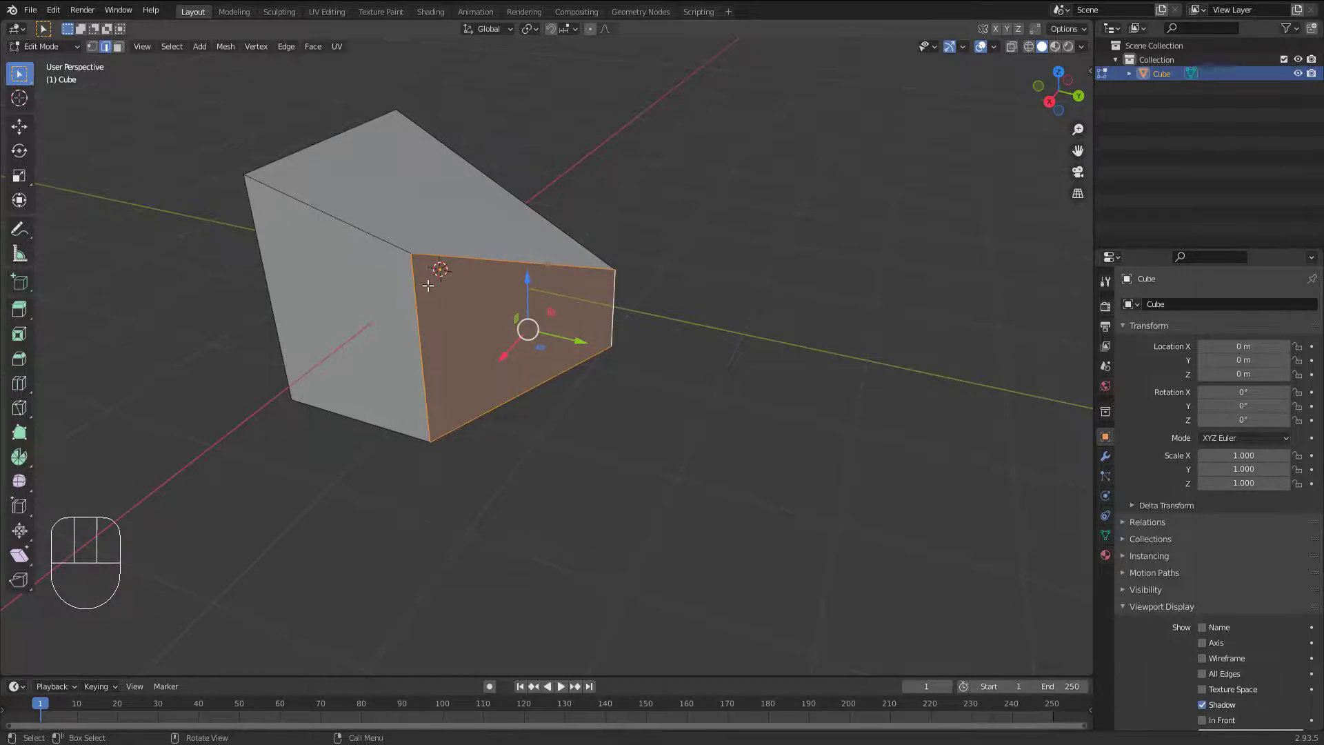
{"action": "middle_click_drag", "start_coordinate": [504, 300], "coordinate": [526, 327]}
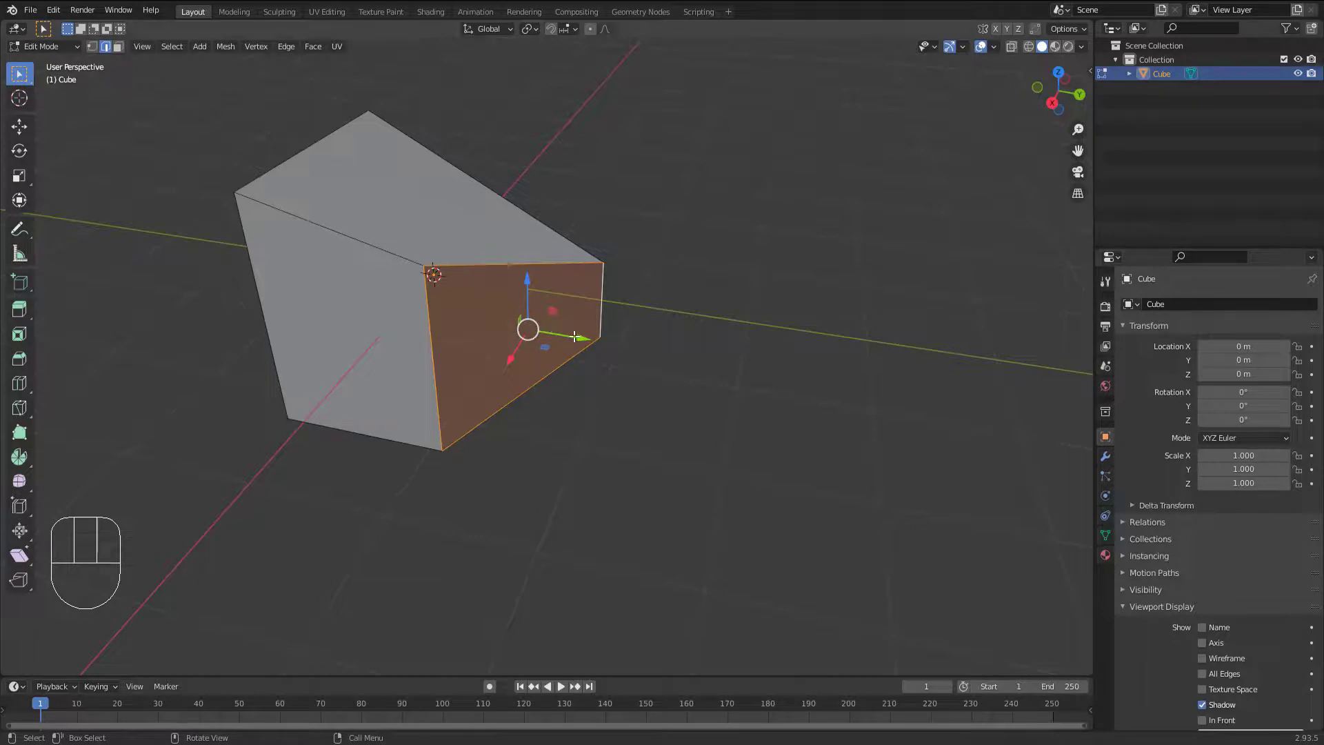
{"action": "left_click_drag", "start_coordinate": [540, 326], "coordinate": [612, 355]}
{"action": "middle_click_drag", "start_coordinate": [611, 355], "coordinate": [542, 363]}
{"action": "middle_click_drag", "start_coordinate": [579, 316], "coordinate": [642, 368]}
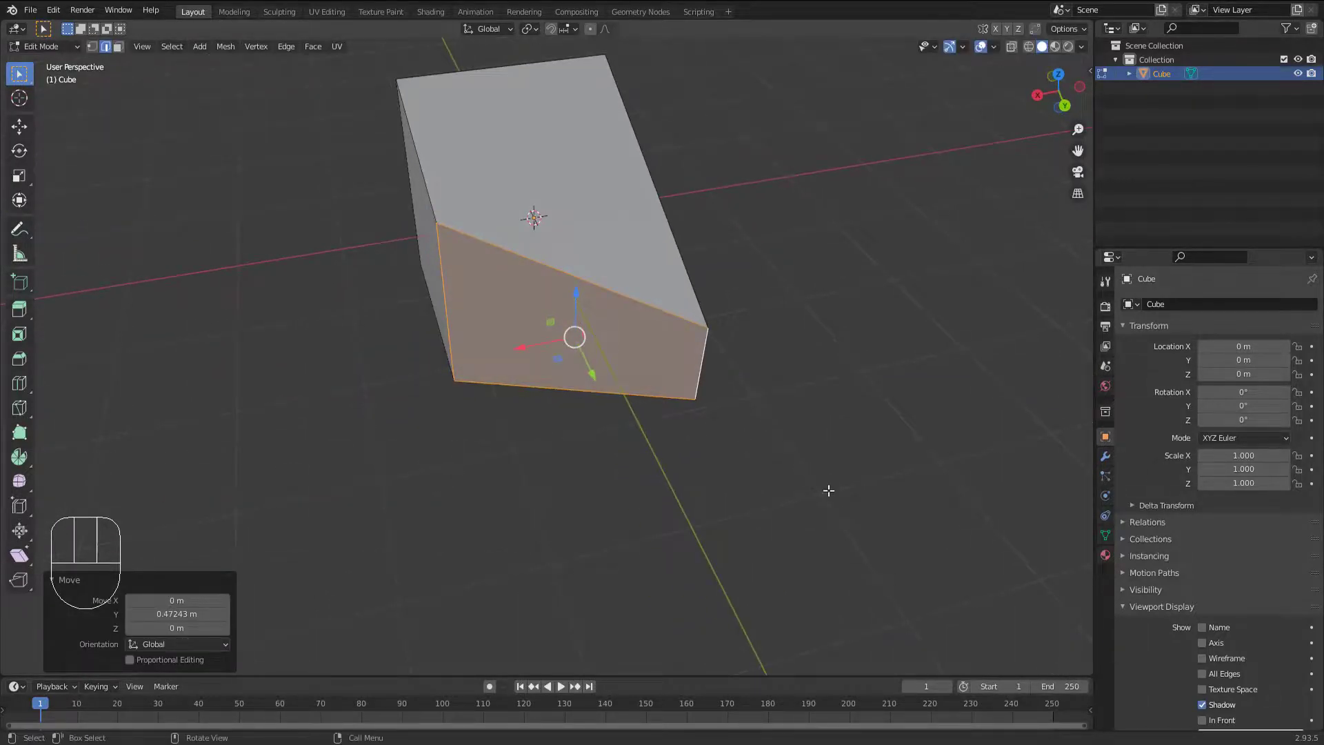
Try scaling and rotating the four selected edges of the positive Y face.
{"action": "key", "text": "s"}
{"action": "right_click", "coordinate": [731, 446]}
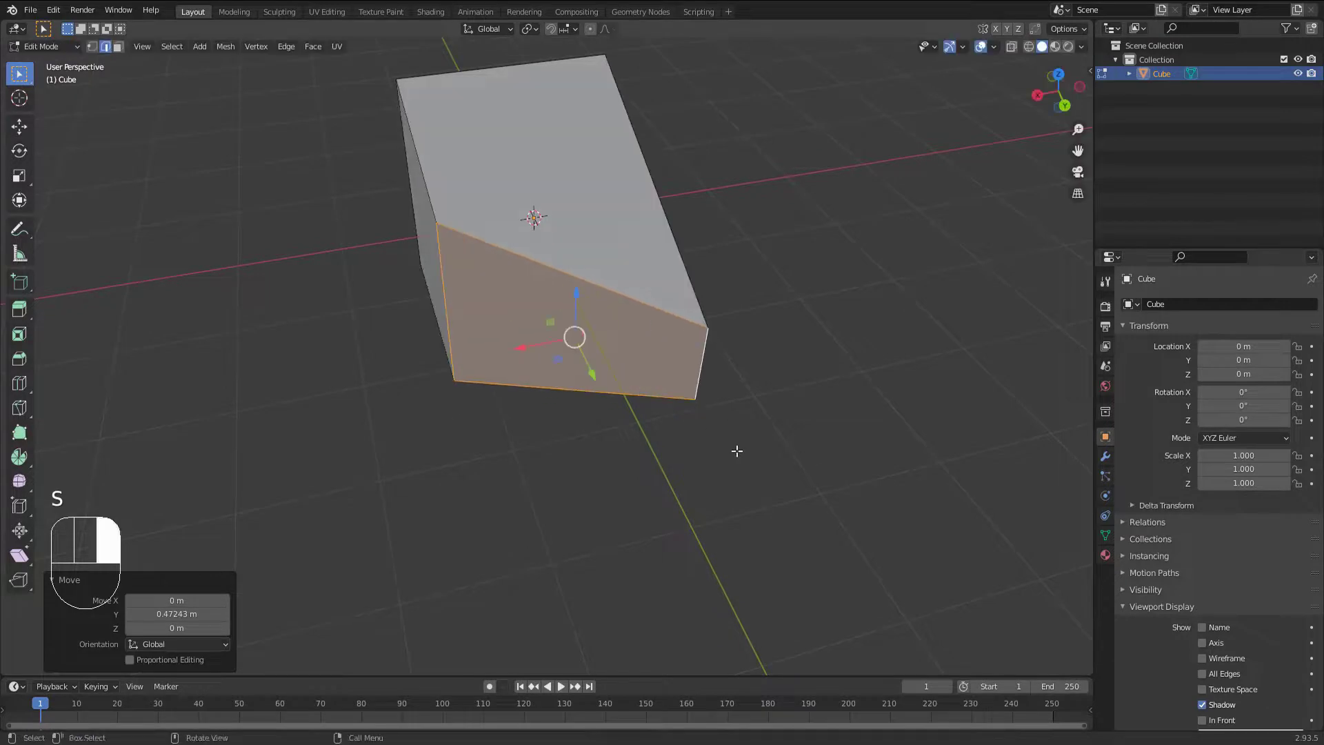
{"action": "key", "text": "r"}
{"action": "right_click", "coordinate": [792, 437]}
Switch to face select mode and select the sloping top face, both X side faces and the positive Y face.
{"action": "middle_click_drag", "start_coordinate": [498, 379], "coordinate": [598, 342]}
{"action": "middle_click_drag", "start_coordinate": [597, 342], "coordinate": [552, 420], "text": "shift"}
{"action": "scroll", "coordinate": [579, 439], "scroll_direction": "up", "scroll_amount": 1}
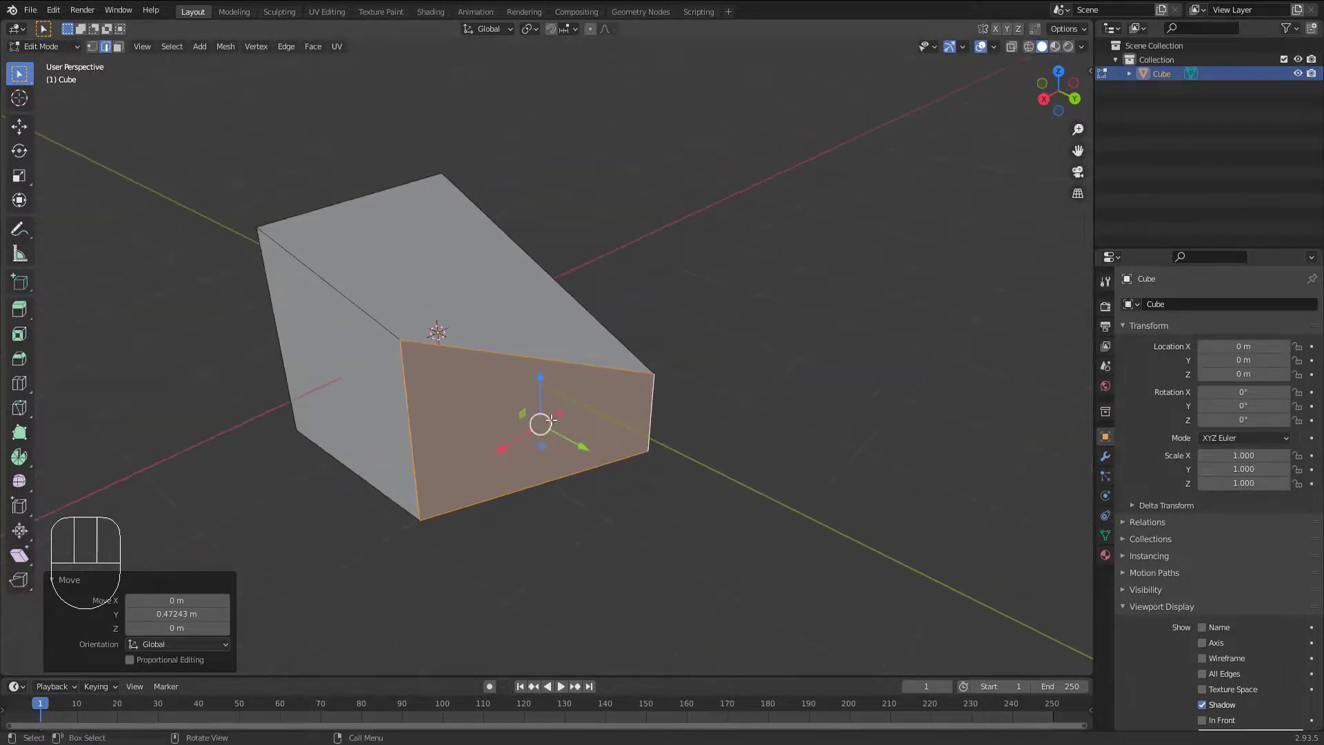
{"action": "left_click", "coordinate": [121, 44]}
{"action": "middle_click_drag", "start_coordinate": [538, 290], "coordinate": [404, 403]}
{"action": "left_click", "coordinate": [605, 271]}
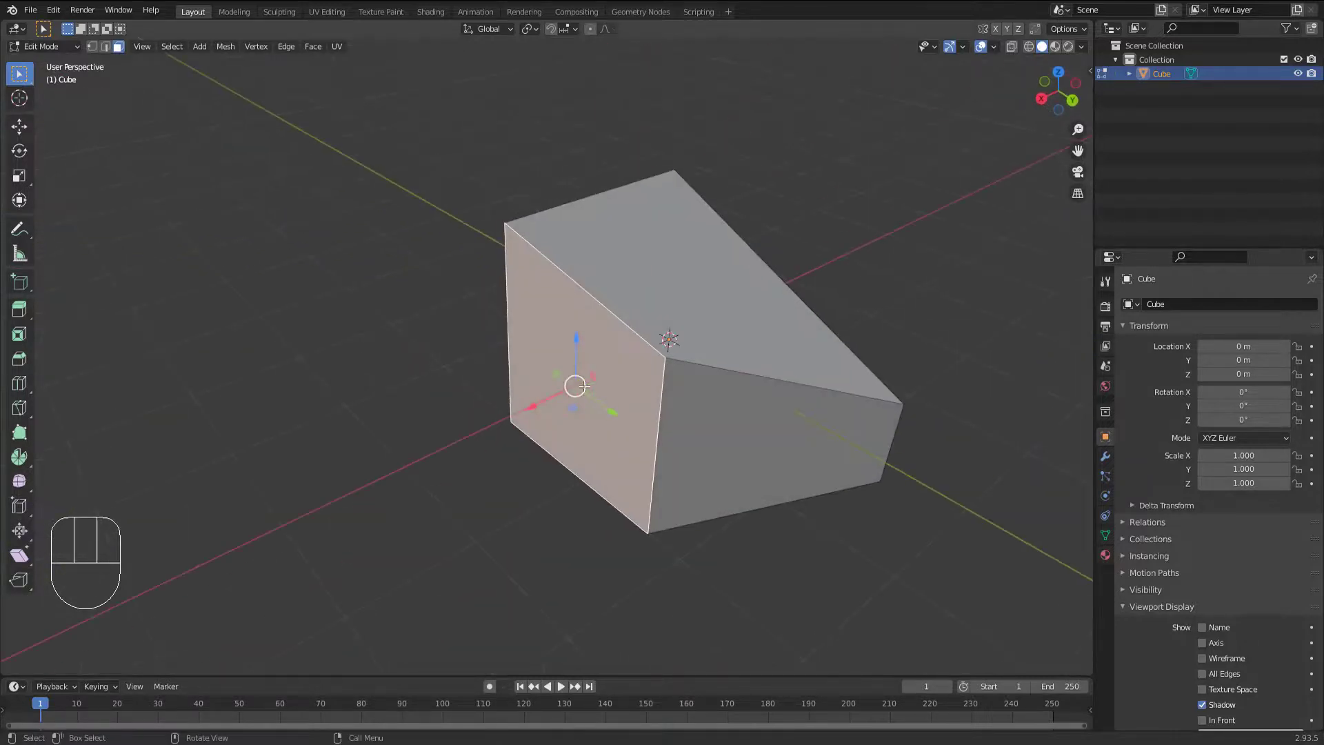
{"action": "middle_click_drag", "start_coordinate": [584, 387], "coordinate": [718, 408]}
{"action": "left_click", "coordinate": [718, 407], "text": "shift"}
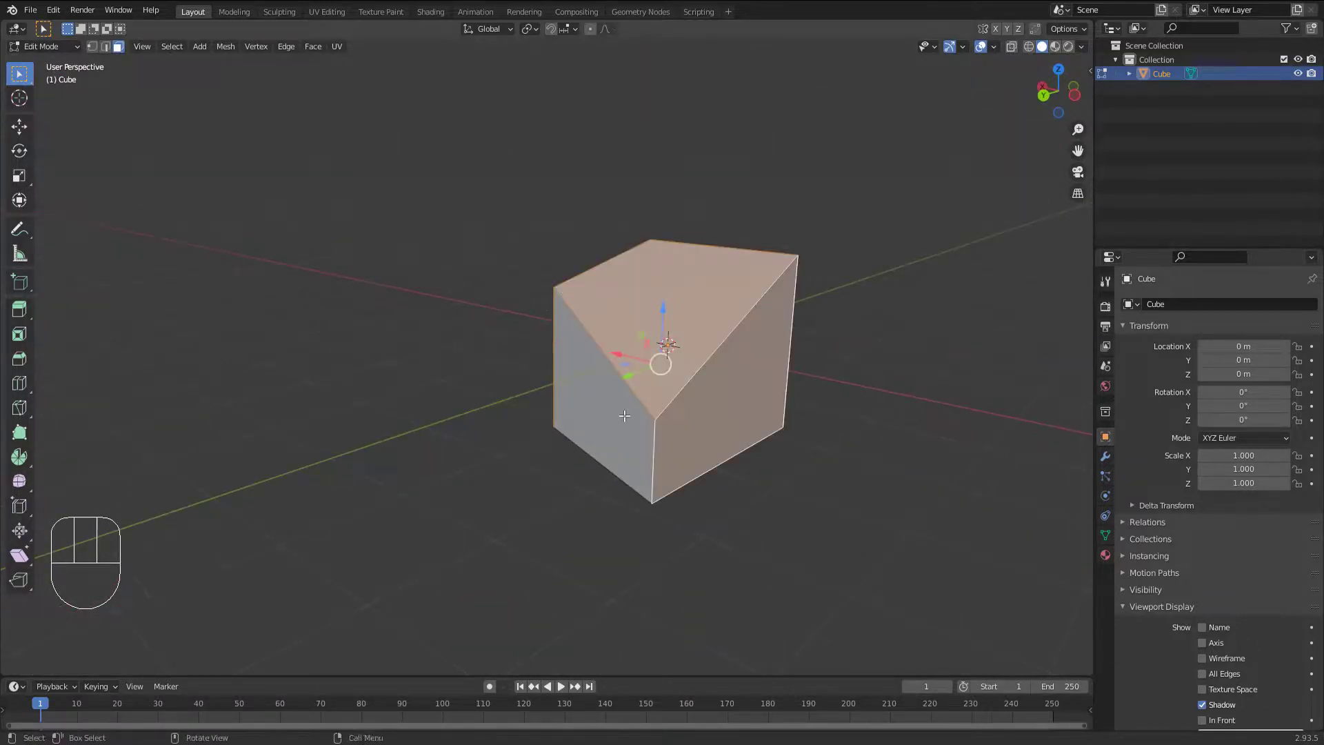
{"action": "left_click", "coordinate": [624, 416], "text": "shift"}
Select only the face on the cube's negative Y side.
{"action": "middle_click_drag", "start_coordinate": [529, 396], "coordinate": [889, 393]}
{"action": "left_click", "coordinate": [577, 395]}
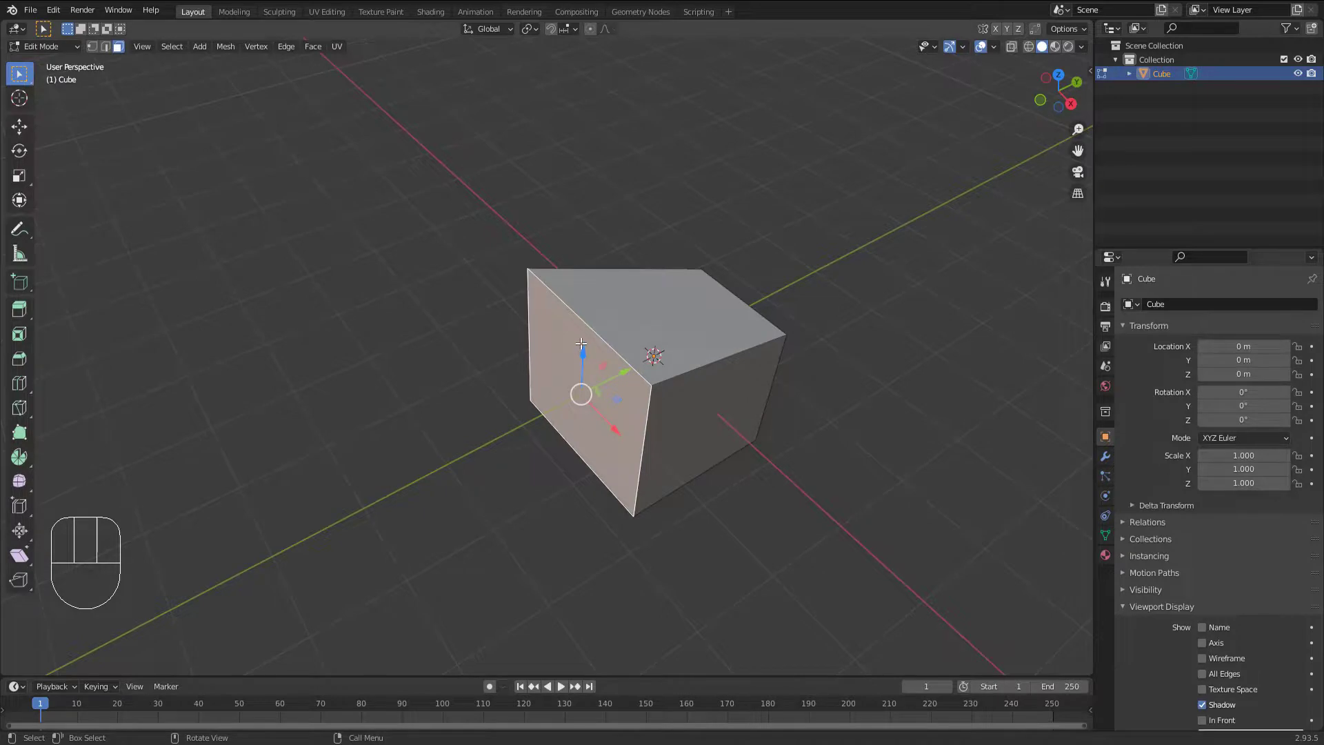
{"action": "middle_click_drag", "start_coordinate": [582, 336], "coordinate": [689, 447]}
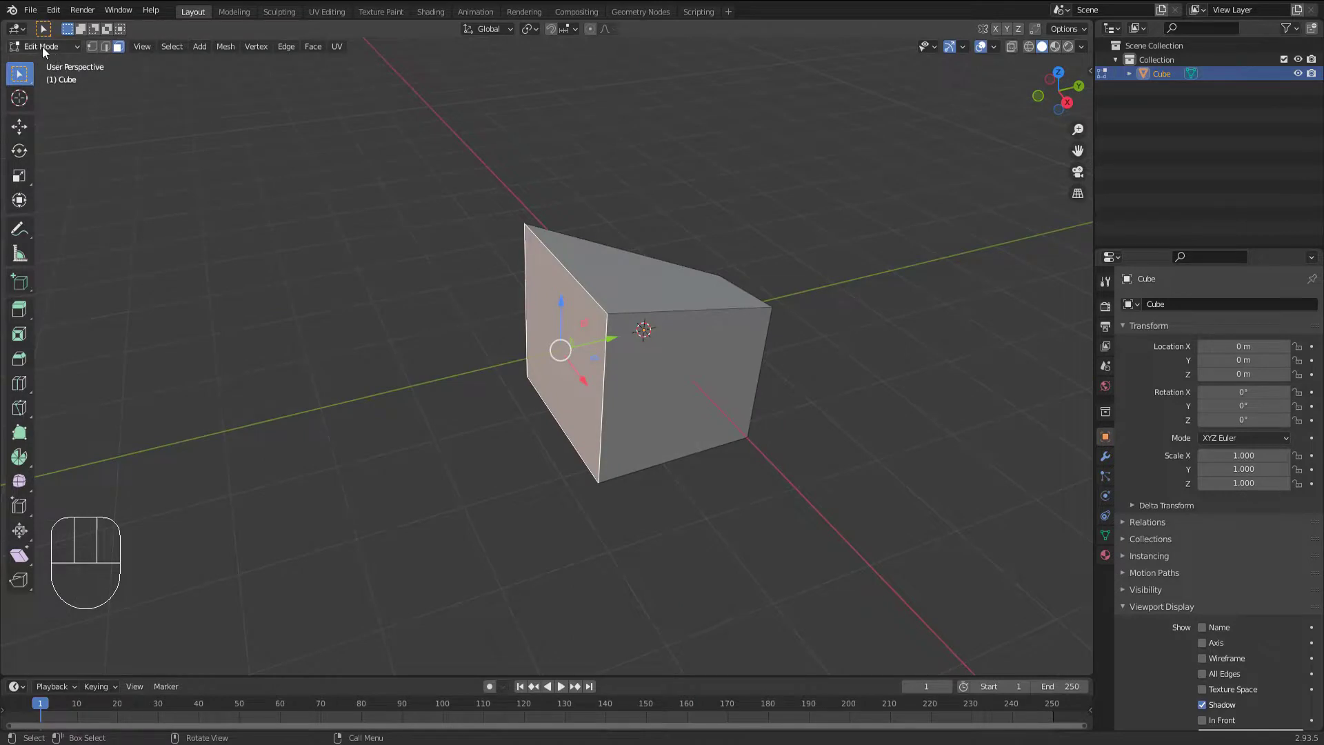
Switch the reshaped cube from Edit Mode to Object Mode.
{"action": "left_click", "coordinate": [60, 45]}
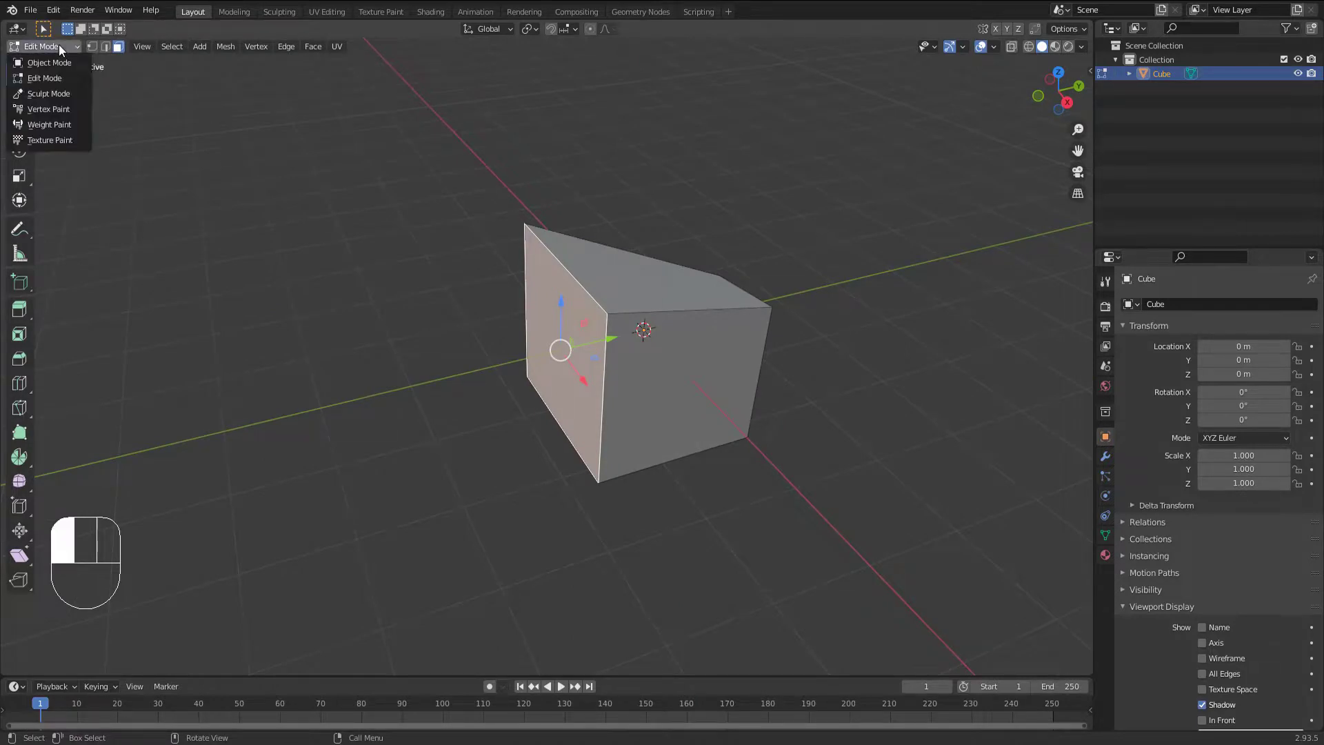
{"action": "left_click", "coordinate": [48, 62]}
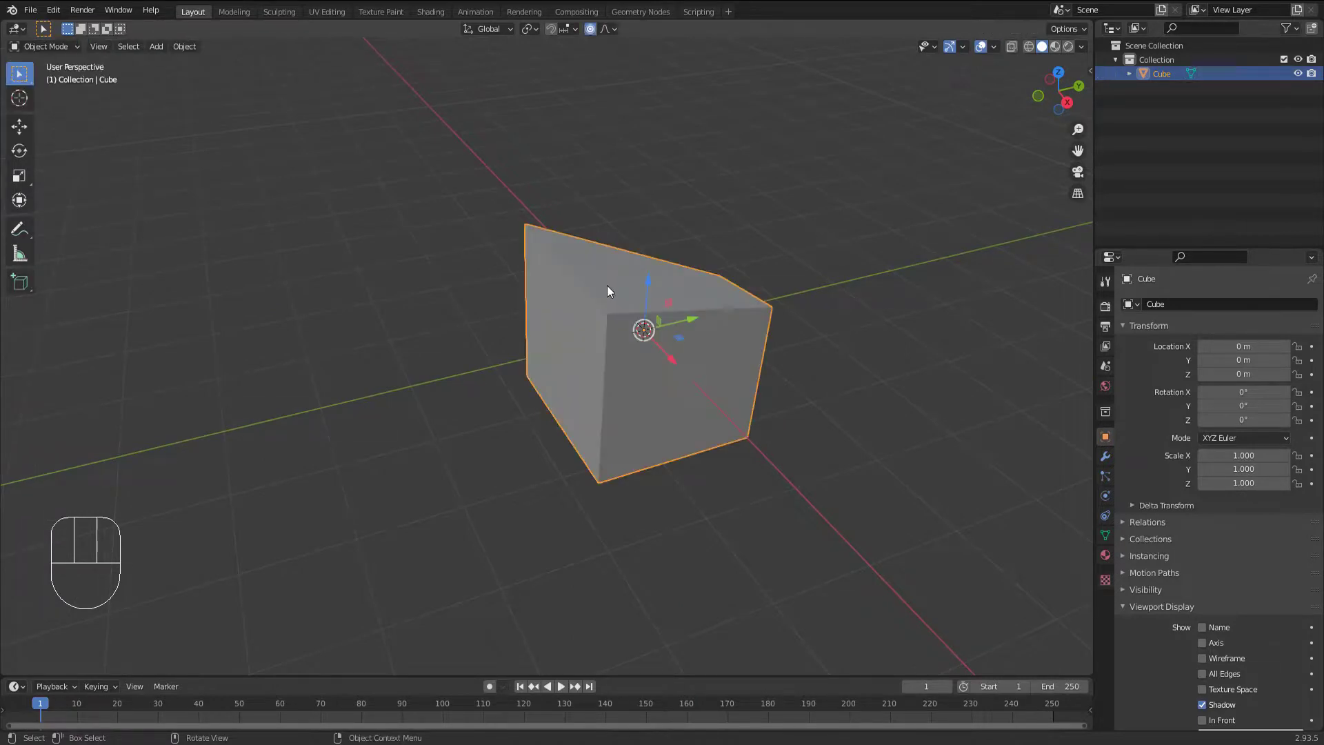
{"action": "middle_click_drag", "start_coordinate": [607, 285], "coordinate": [478, 334]}
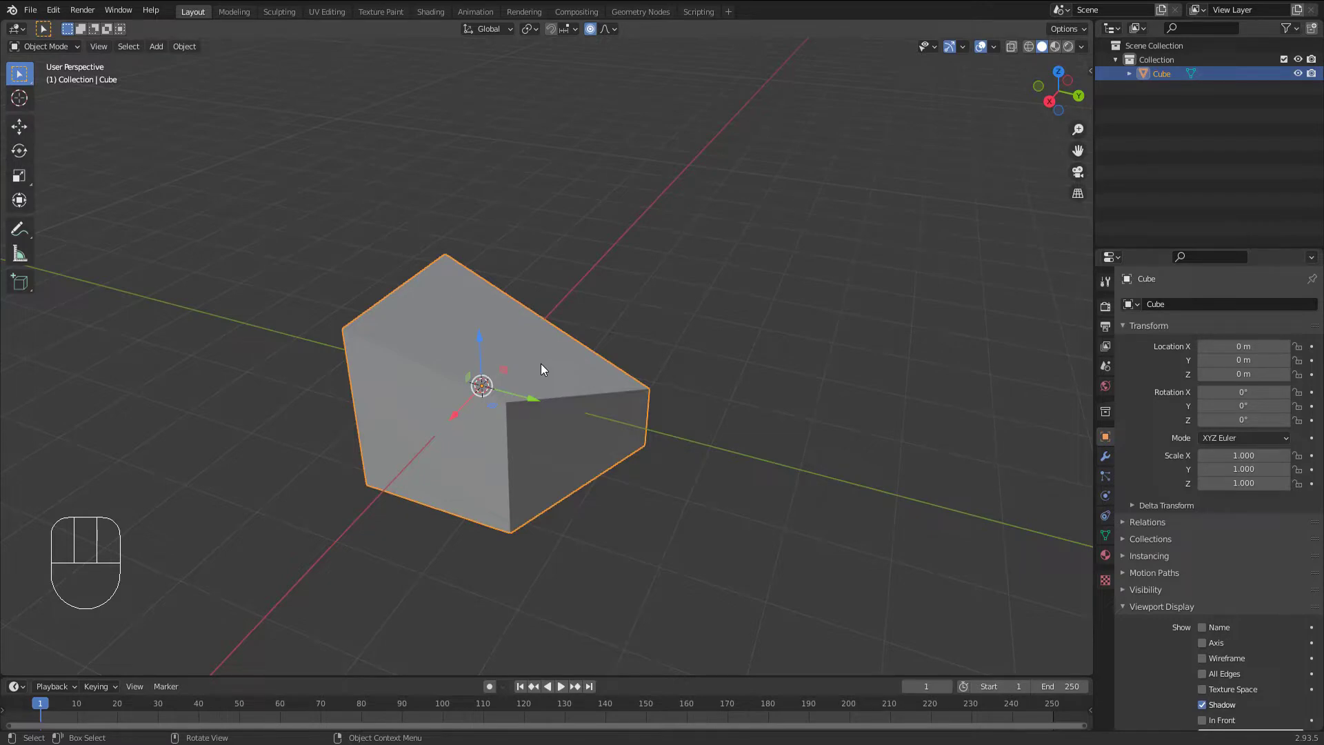
Toggle the cube back and forth between Edit Mode and Object Mode, ending in Edit Mode.
{"action": "key", "text": "Tab"}
{"action": "key", "text": "Tab"}
{"action": "key", "text": "Tab"}
{"action": "key", "text": "Tab"}
{"action": "key", "text": "Tab"}
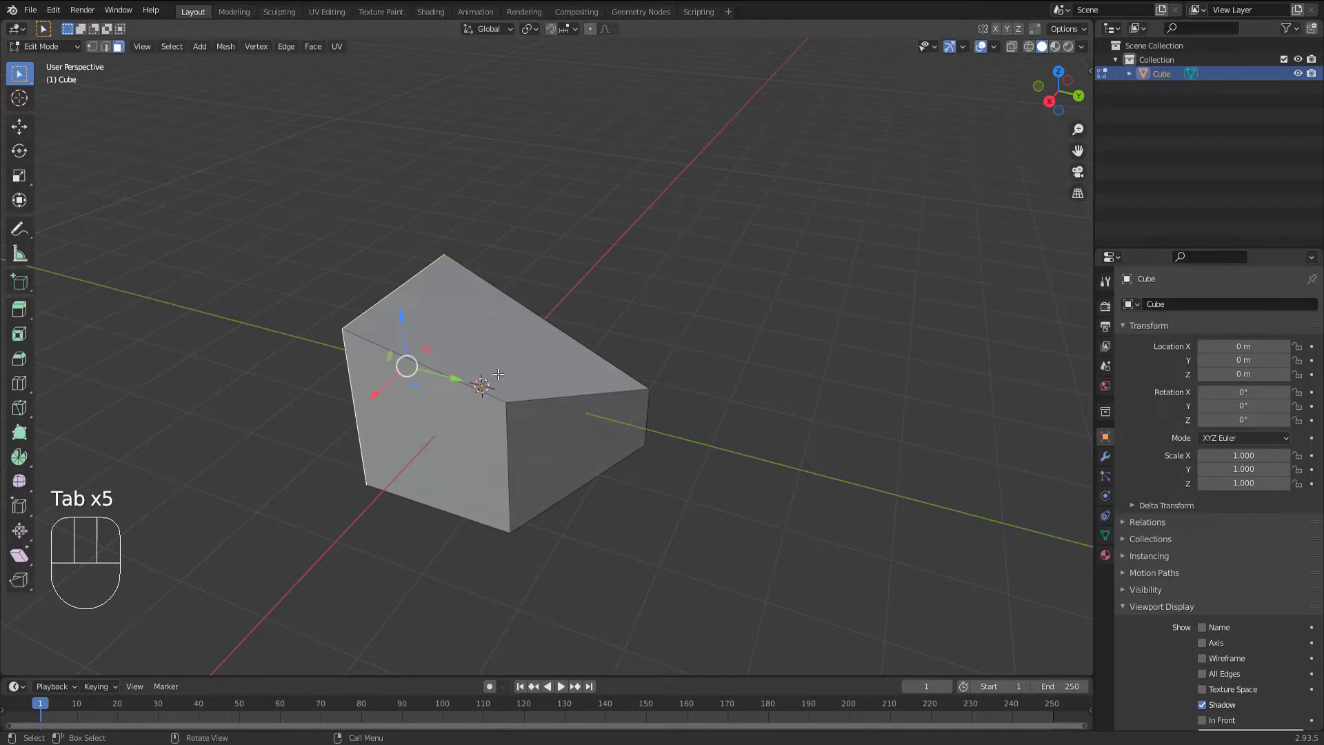